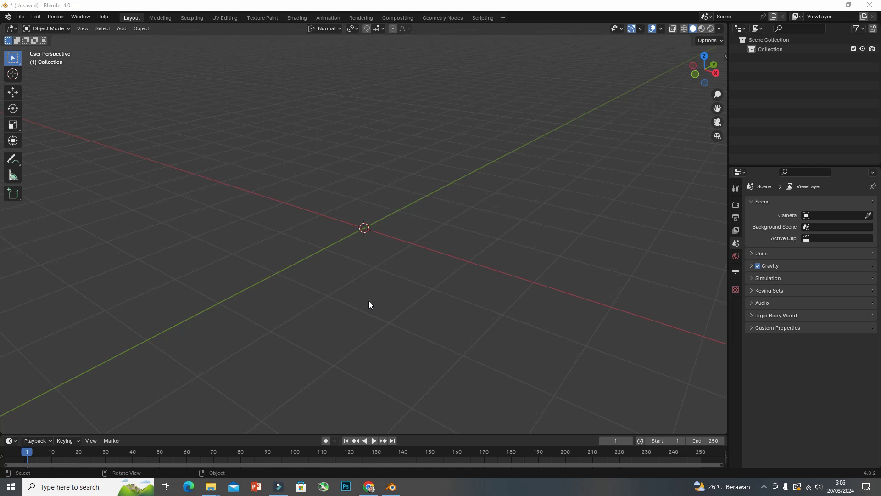
- Add a cube and flatten it along Z to a 0.193 thickness
key("shift+a")
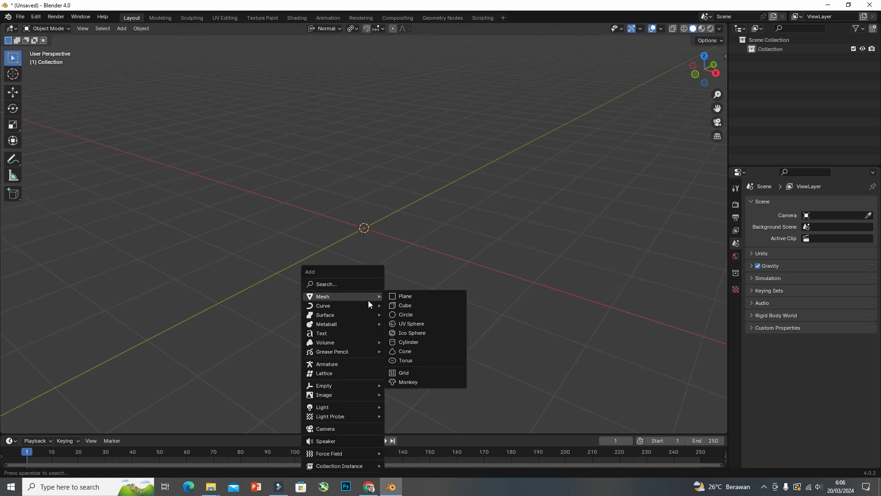
left_click(395, 305)
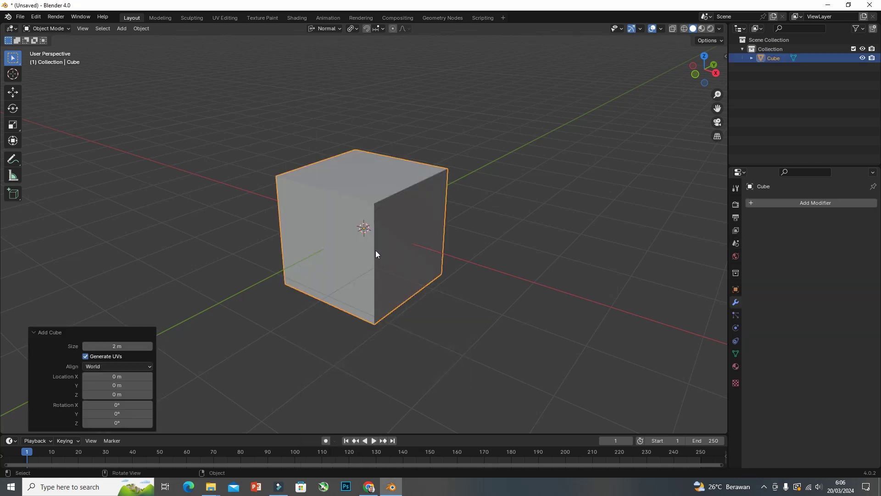
key("s")
key("z")
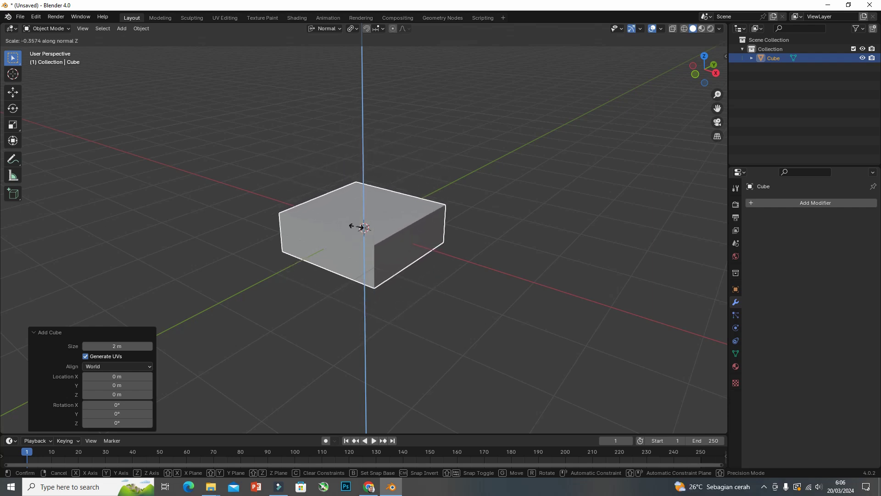
left_click(359, 233)
key("s")
key("z")
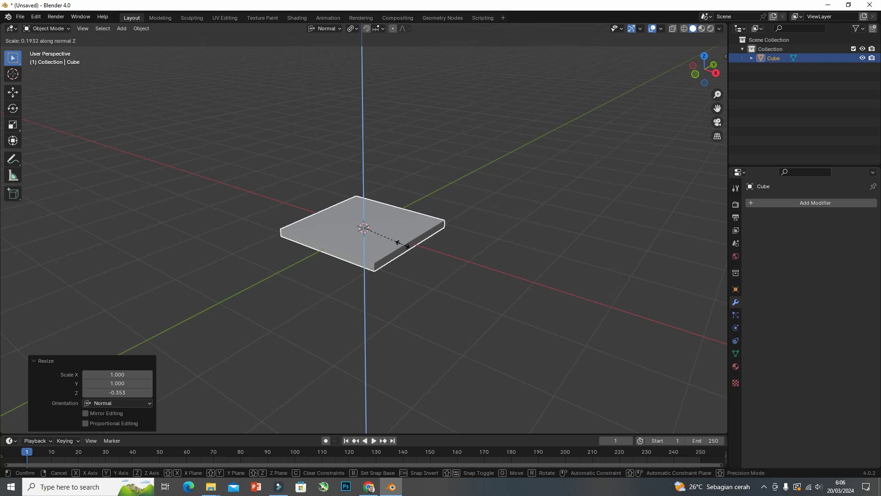
left_click(403, 244)
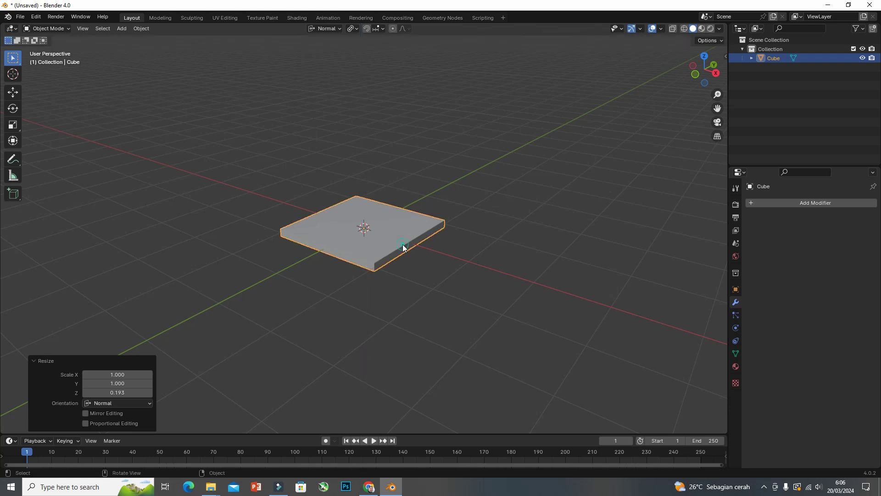
- Set the transform orientation to Global and change the pivot point
left_click(339, 29)
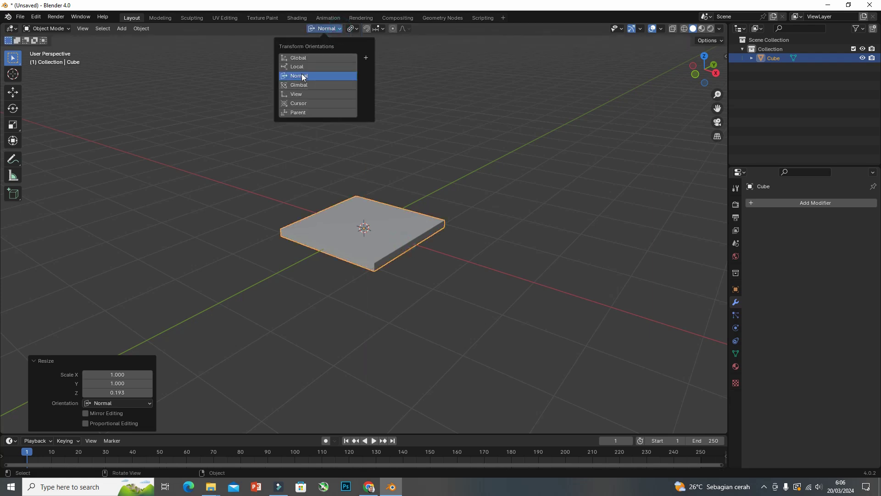
left_click(299, 57)
left_click(353, 29)
left_click(354, 29)
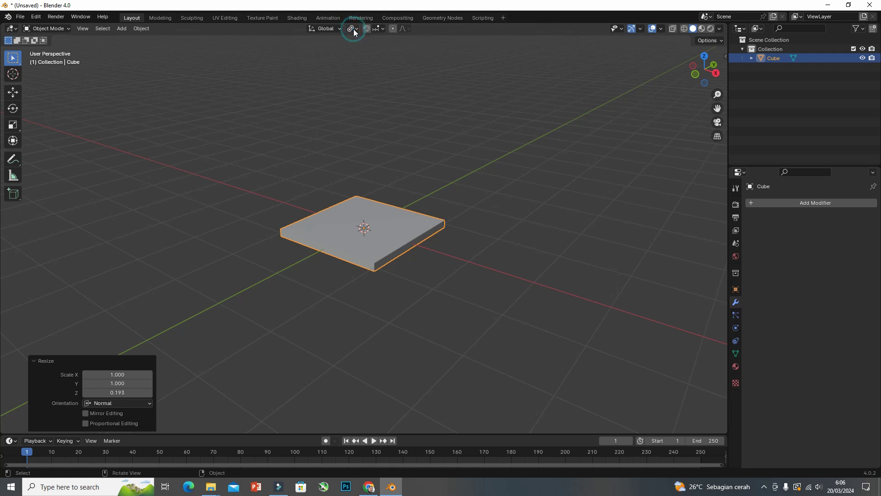
left_click(370, 80)
- Stretch the slab by 2.579 along Y and 1.358 along X, then enter Edit Mode
middle_click_drag(379, 200, 368, 227)
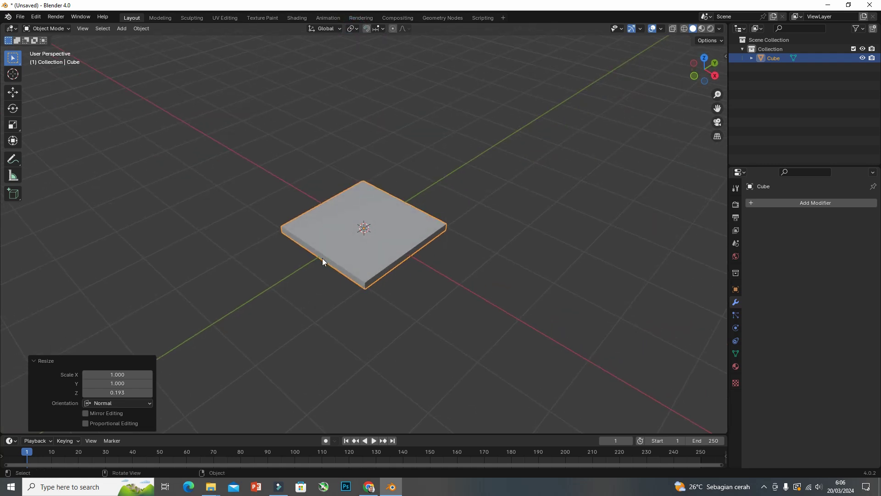
key("s")
key("y")
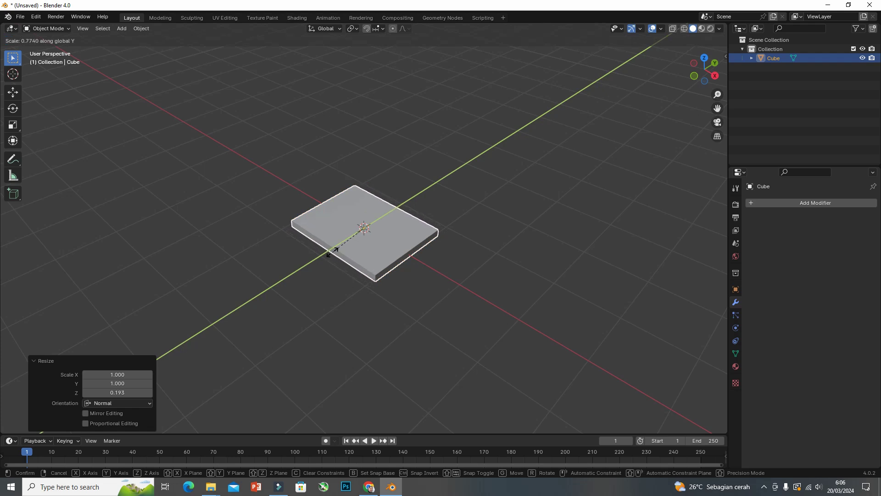
left_click(247, 291)
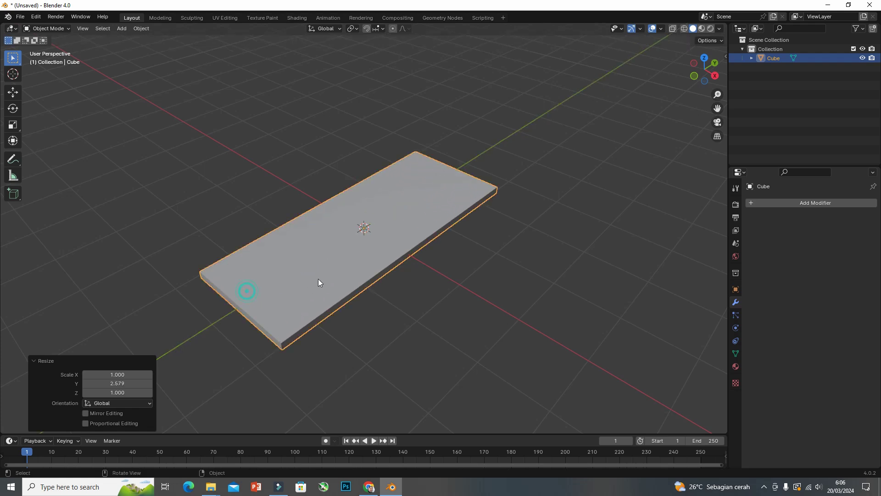
key("s")
key("x")
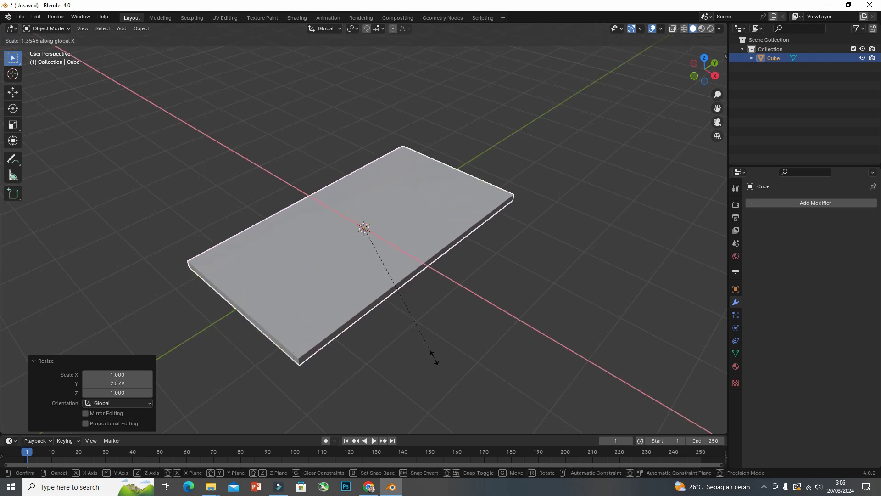
left_click(435, 358)
middle_click_drag(357, 329, 365, 313)
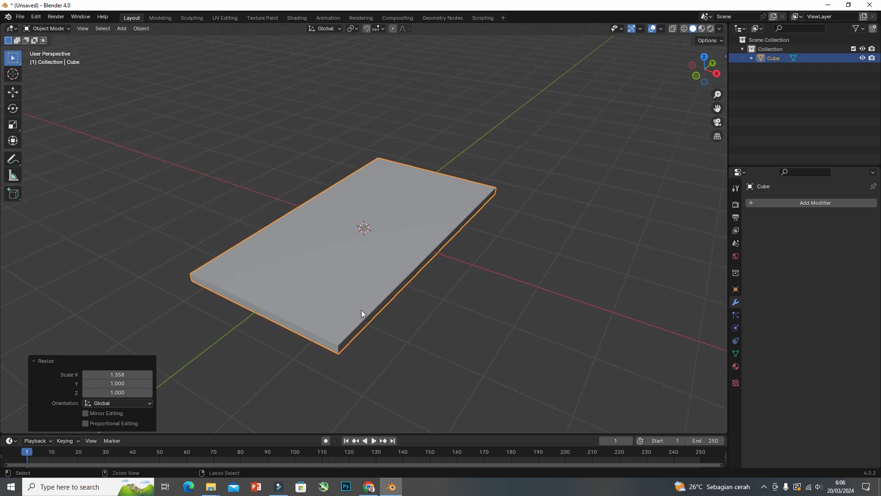
key("Tab")
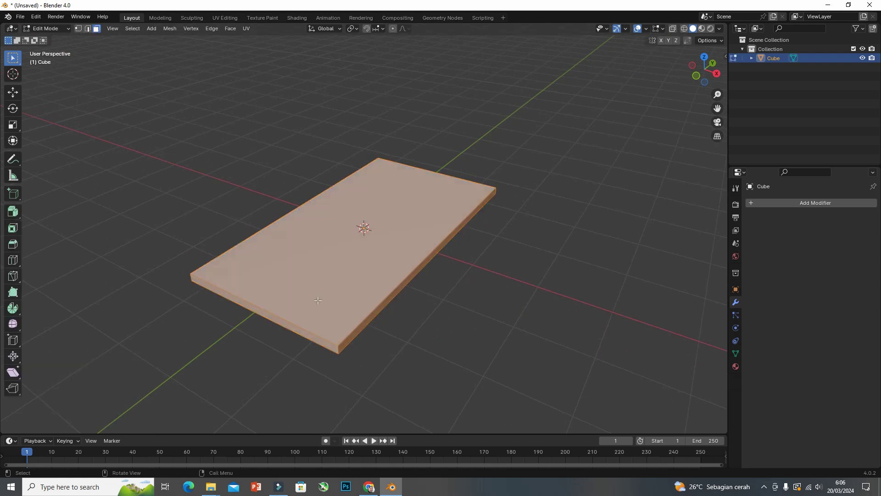
- Add 12 evenly spaced, centred loop cuts along the slab
key("ctrl")
key("ctrl+r")
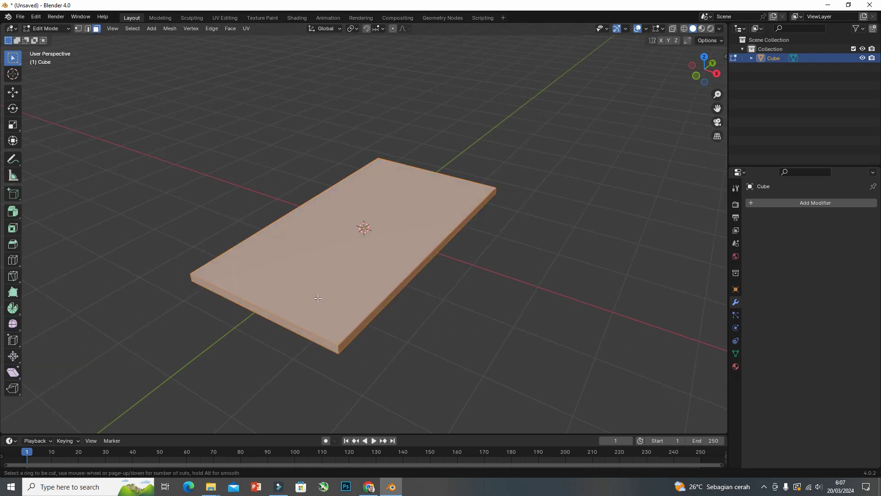
scroll(263, 294, "up", 2)
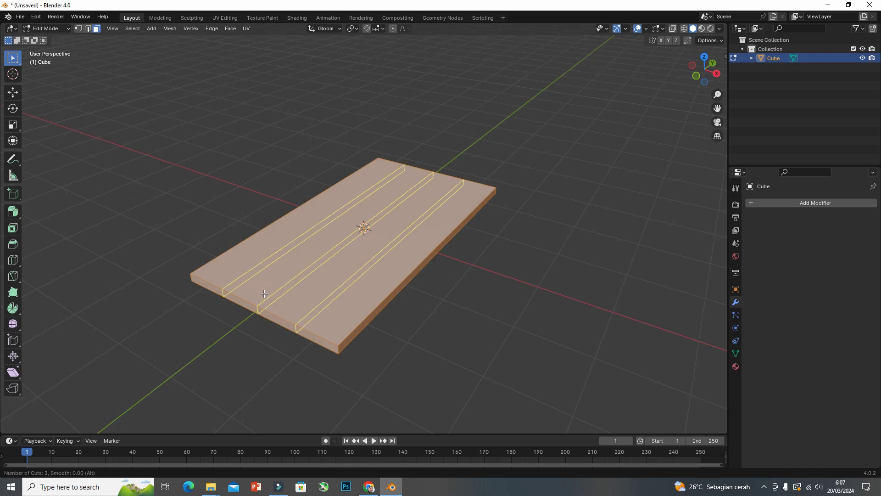
scroll(264, 294, "up", 5)
scroll(264, 293, "up", 1)
scroll(264, 294, "up", 2)
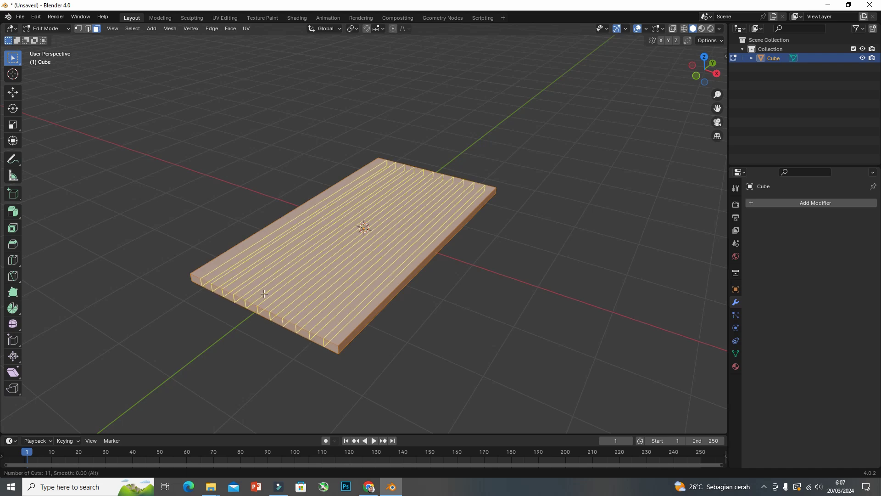
scroll(264, 293, "up", 1)
left_click(264, 294)
right_click(264, 294)
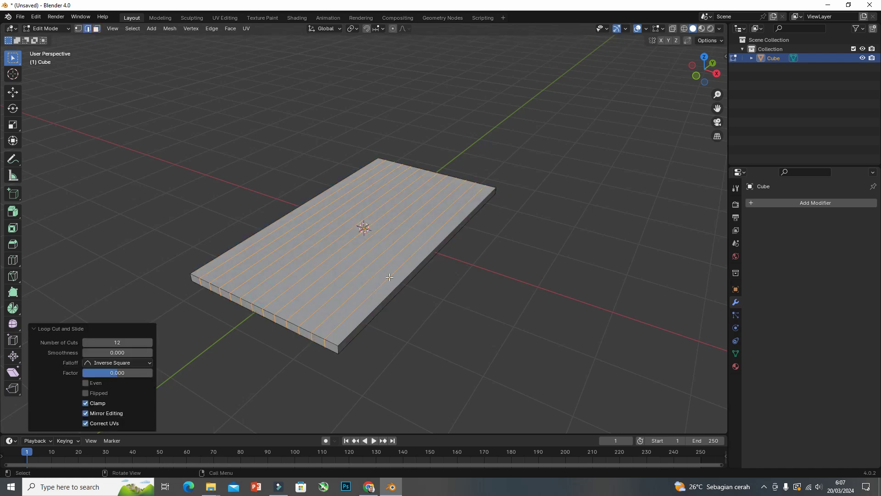
middle_click_drag(390, 277, 361, 274)
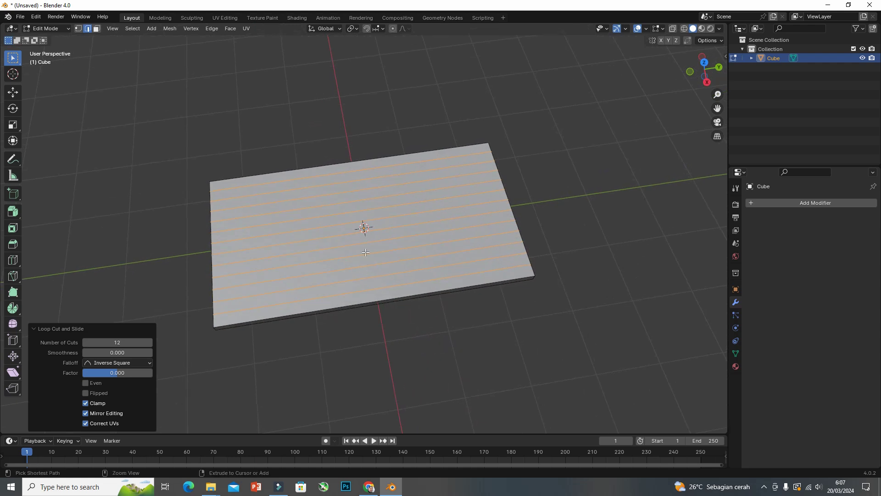
- Add 18 evenly spaced loop cuts across the slab and deselect everything
key("ctrl+r")
scroll(365, 252, "up", 1)
scroll(365, 252, "up", 7)
scroll(365, 252, "up", 5)
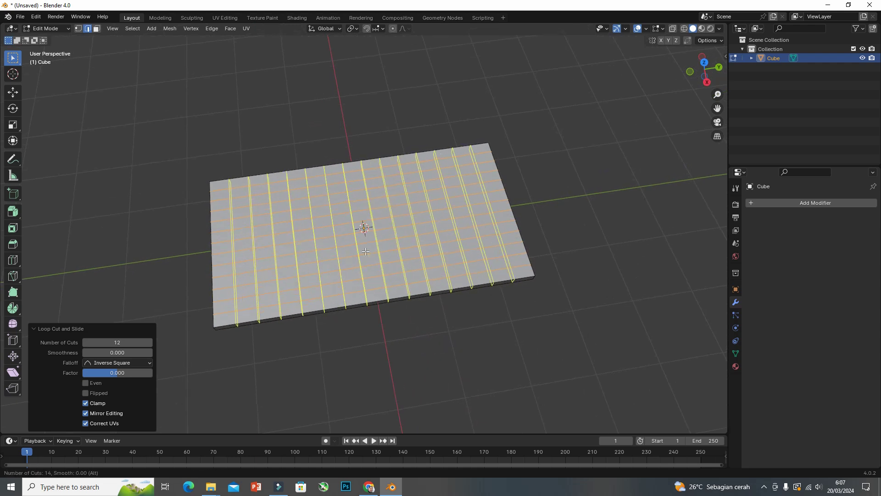
scroll(365, 252, "up", 3)
scroll(365, 251, "up", 1)
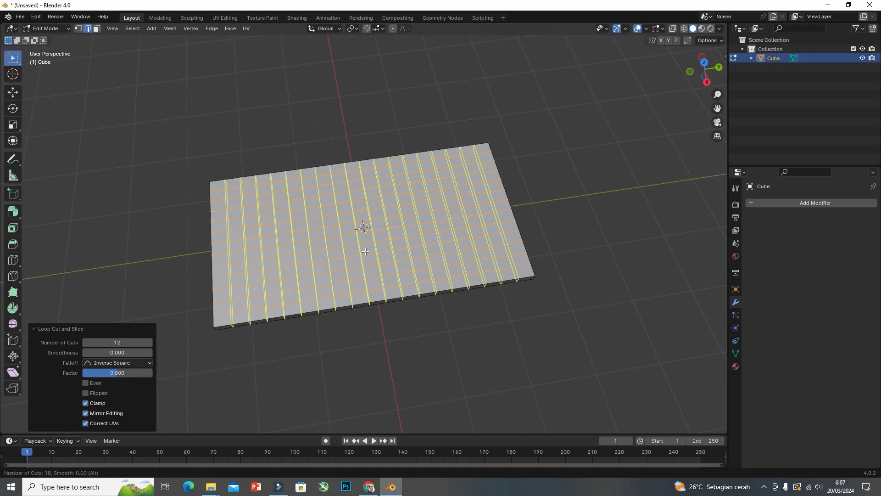
left_click(365, 252)
right_click(365, 252)
mouse_move(364, 252)
middle_mouse_down()
mouse_move(362, 236)
mouse_move(519, 223)
mouse_move(443, 228)
middle_mouse_up()
left_click(559, 211)
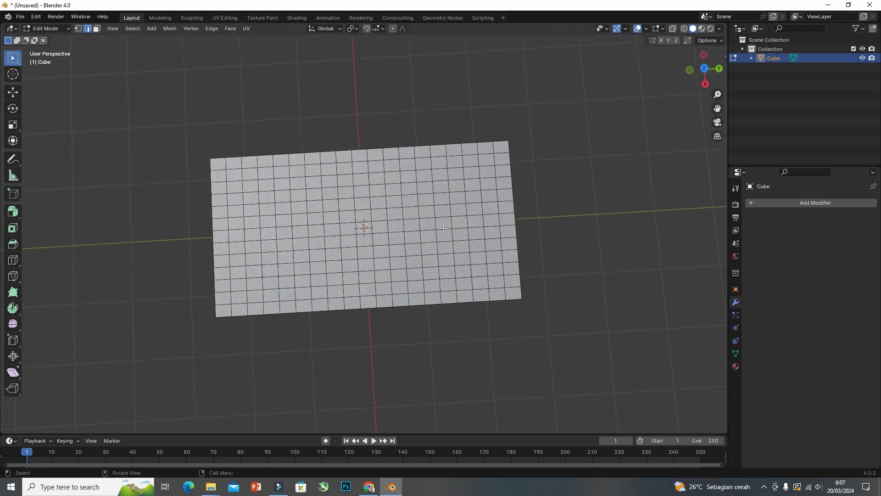
key("grave")
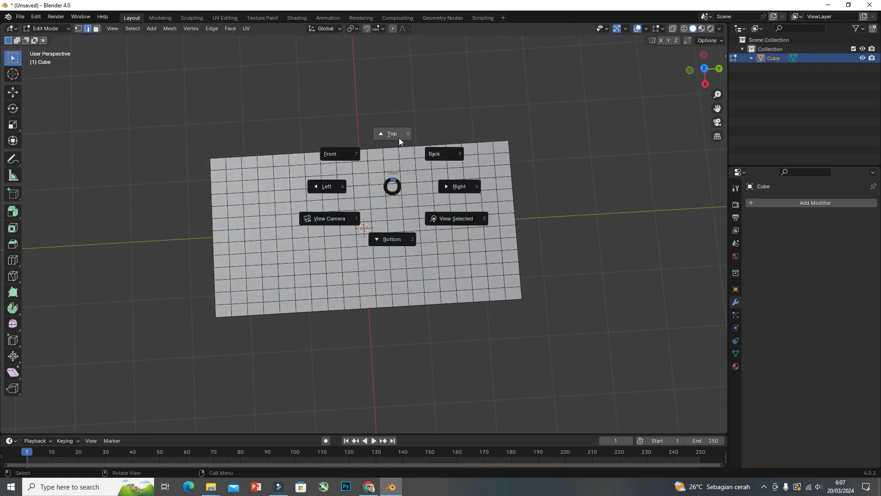
- Switch to Top view and face select mode
left_click(398, 135)
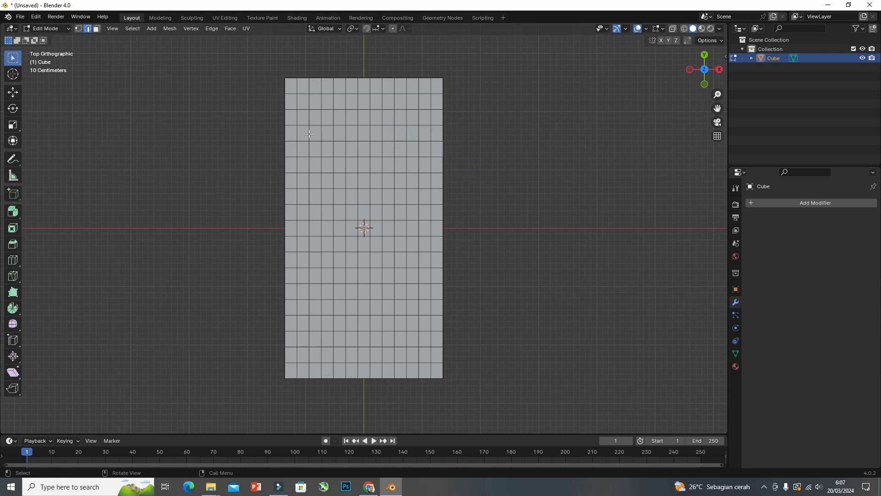
key("c")
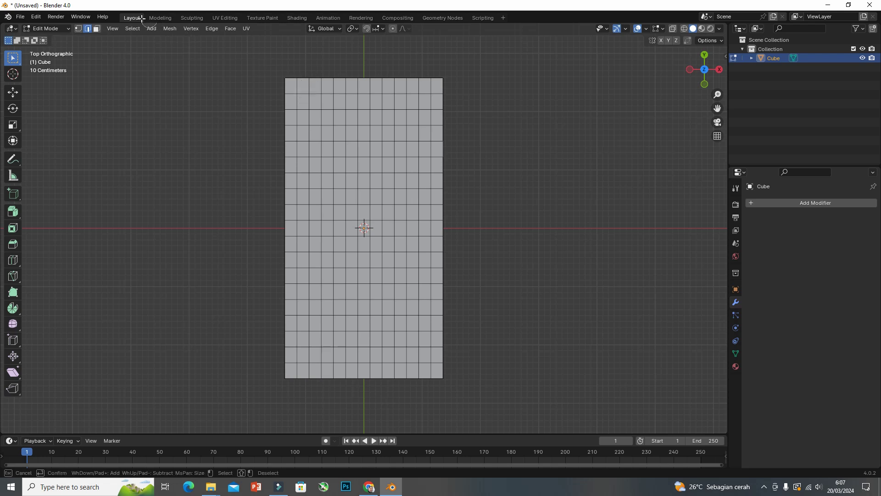
key("Escape")
left_click(97, 29)
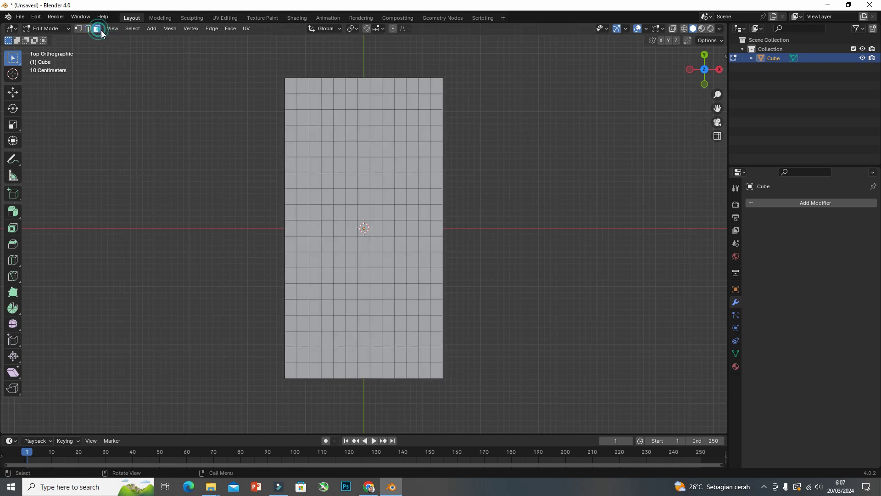
- Circle-select every top face of the gridded slab, then orbit into perspective
key("c")
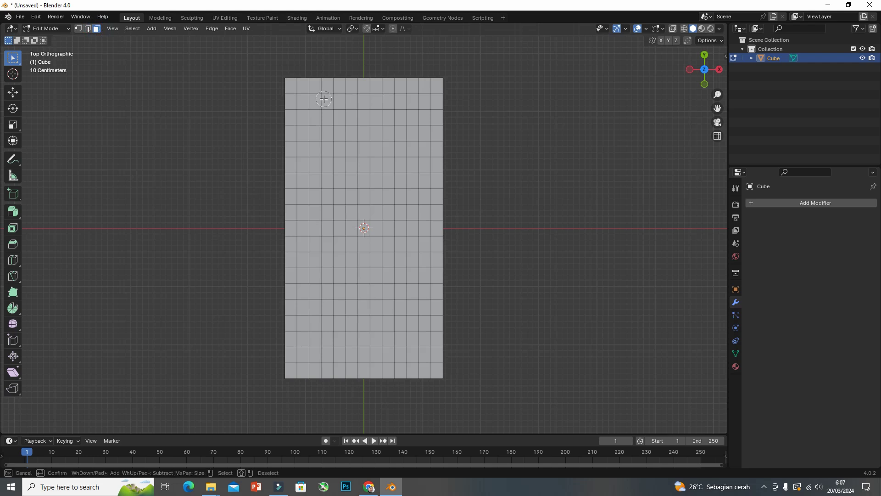
mouse_move(300, 92)
left_mouse_down()
mouse_move(420, 94)
mouse_move(425, 104)
mouse_move(305, 115)
mouse_move(378, 132)
mouse_move(428, 113)
mouse_move(434, 147)
mouse_move(340, 149)
left_mouse_up()
mouse_move(339, 149)
left_mouse_down()
mouse_move(399, 179)
mouse_move(418, 160)
mouse_move(429, 182)
mouse_move(420, 200)
mouse_move(430, 363)
mouse_move(303, 347)
mouse_move(303, 298)
left_mouse_up()
left_click_drag(300, 339, 300, 356)
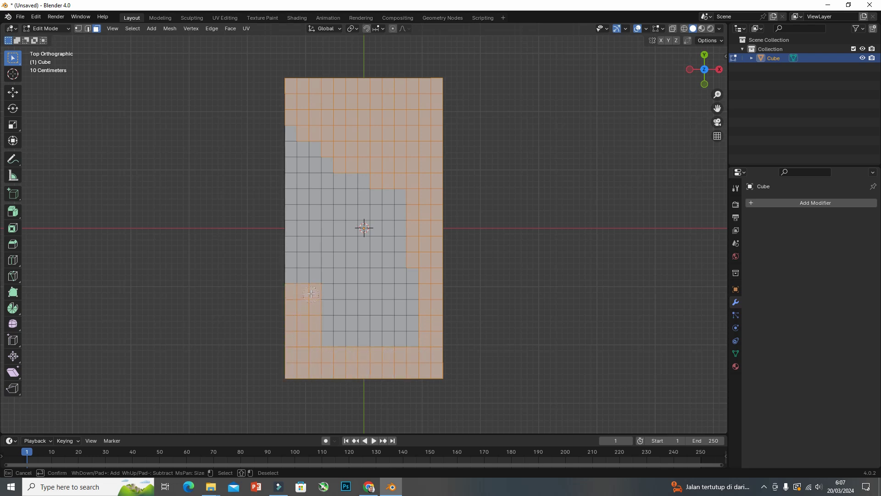
left_click_drag(311, 294, 303, 158)
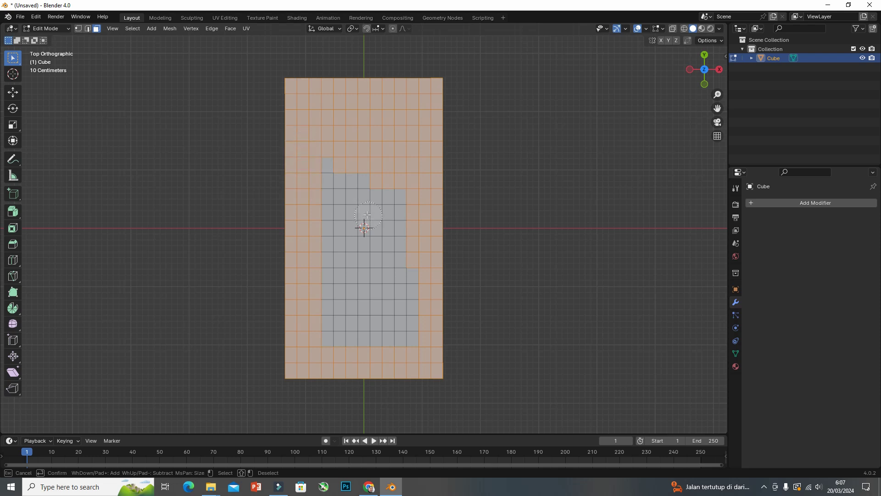
mouse_move(312, 168)
left_mouse_down()
mouse_move(386, 200)
mouse_move(403, 304)
mouse_move(335, 334)
mouse_move(322, 229)
mouse_move(358, 248)
mouse_move(371, 286)
left_mouse_up()
right_click(371, 286)
mouse_move(371, 285)
middle_mouse_down()
mouse_move(347, 199)
mouse_move(312, 235)
middle_mouse_up()
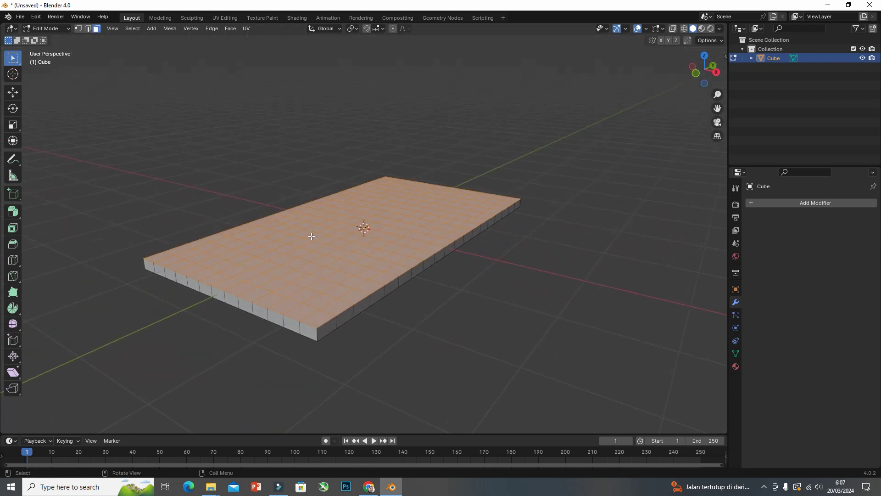
- Set transform orientation to Normal with the pivot at Median Point
left_click(337, 29)
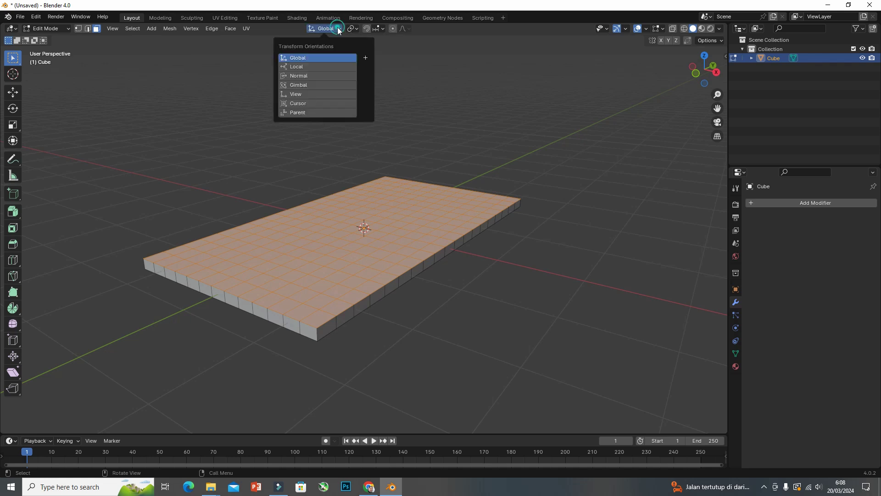
left_click(302, 76)
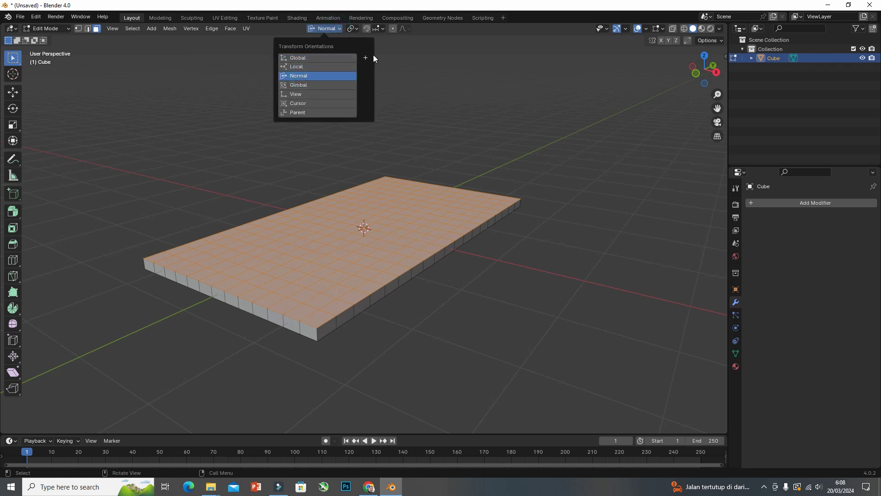
left_click(358, 30)
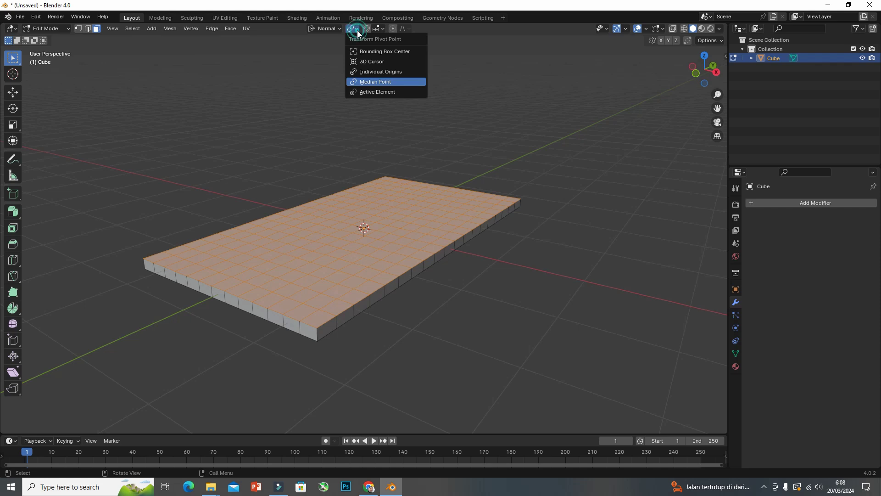
left_click(366, 72)
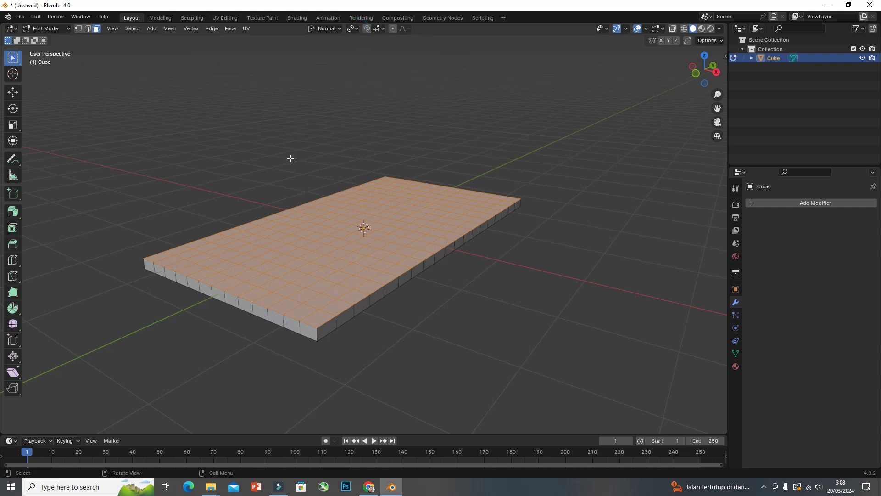
- Extrude each top face individually upward and scale them to 0.928
left_click(15, 209)
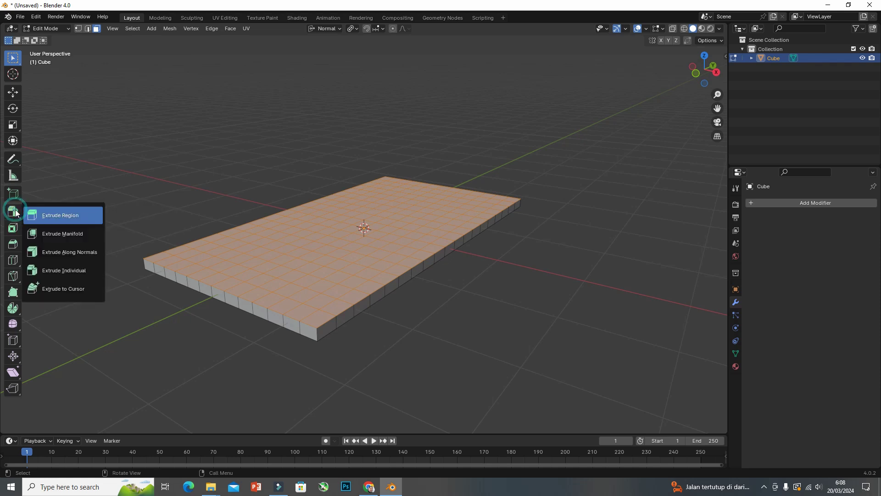
left_click(59, 270)
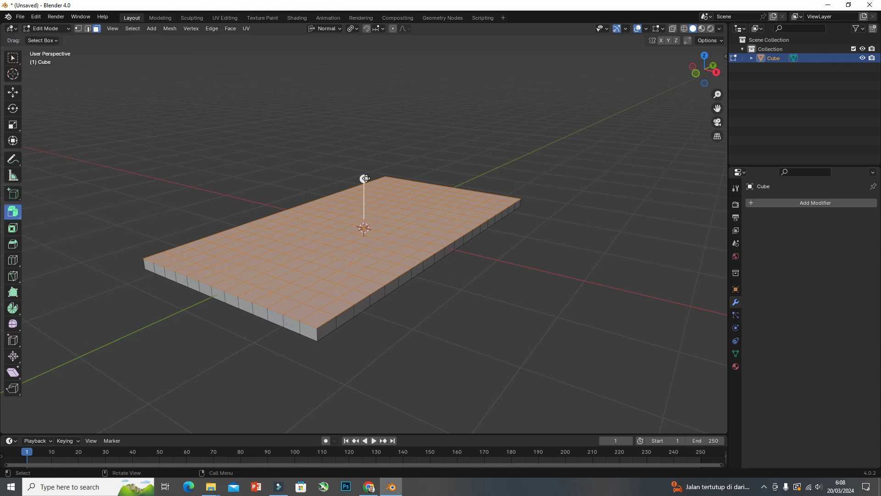
left_click_drag(364, 178, 366, 148)
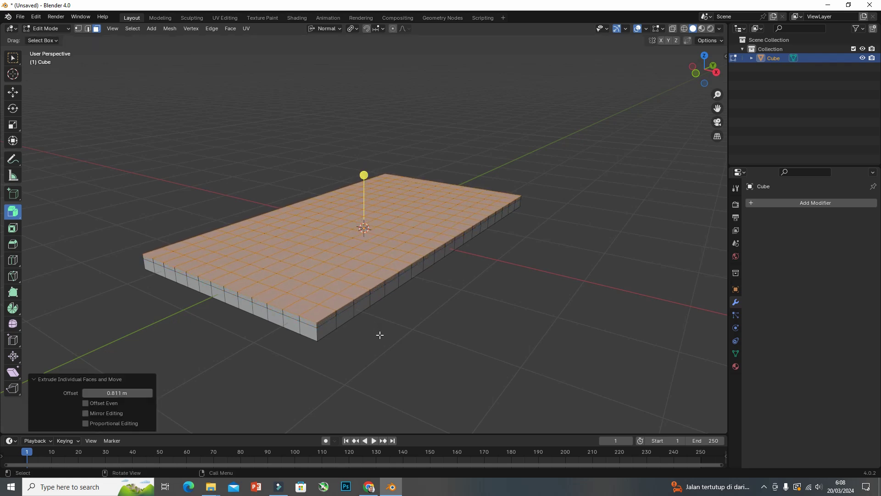
key("s")
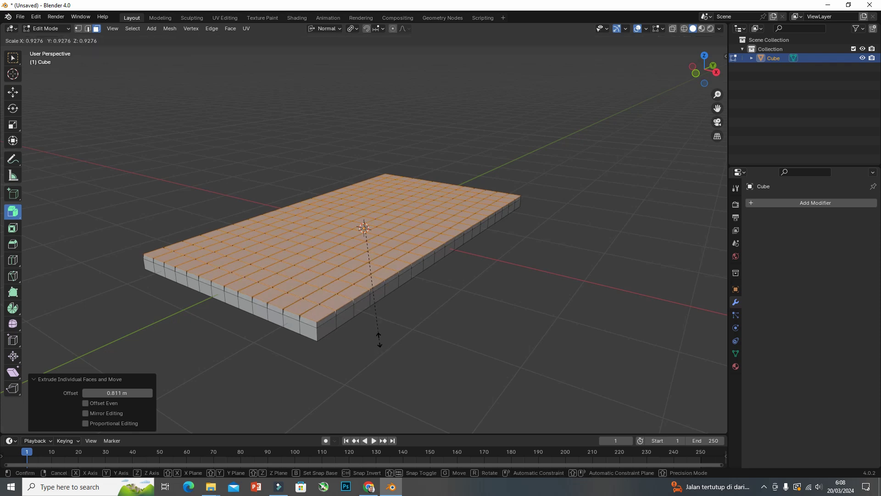
left_click(379, 340)
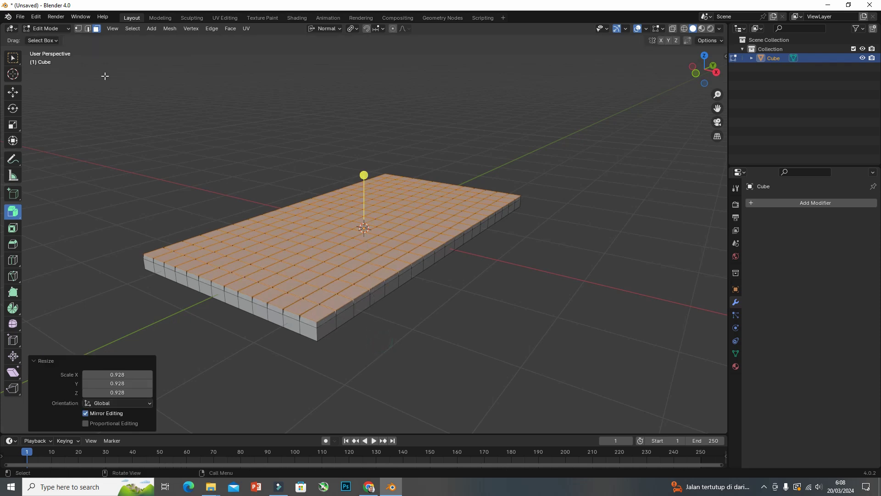
left_click(14, 57)
middle_click_drag(130, 151, 175, 175)
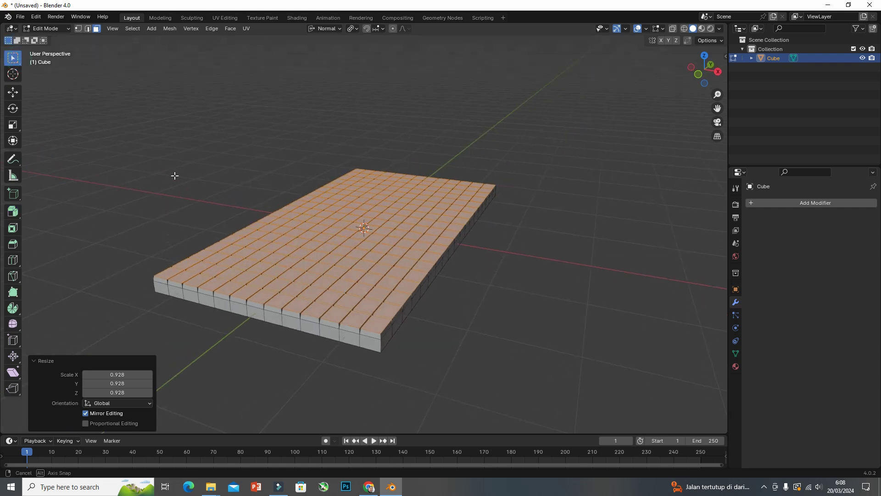
- Give the slab a Subdivision Surface modifier with viewport level 4 and render level 3
key("Tab")
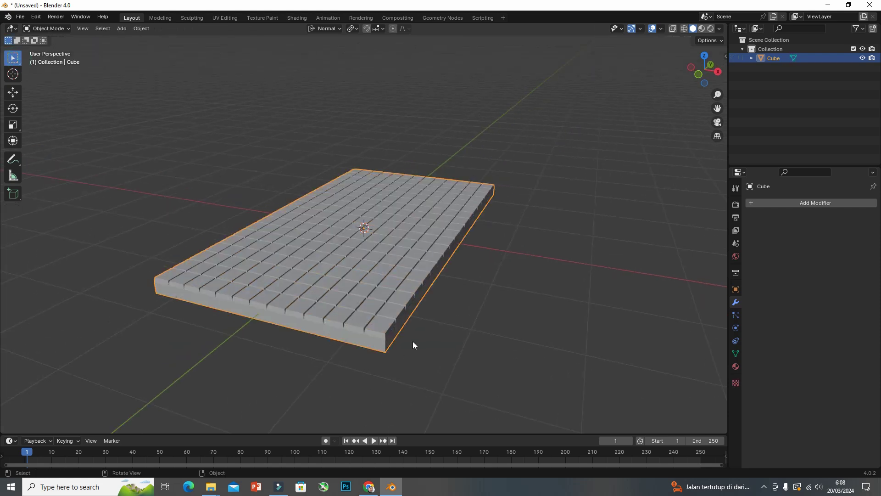
left_click(770, 205)
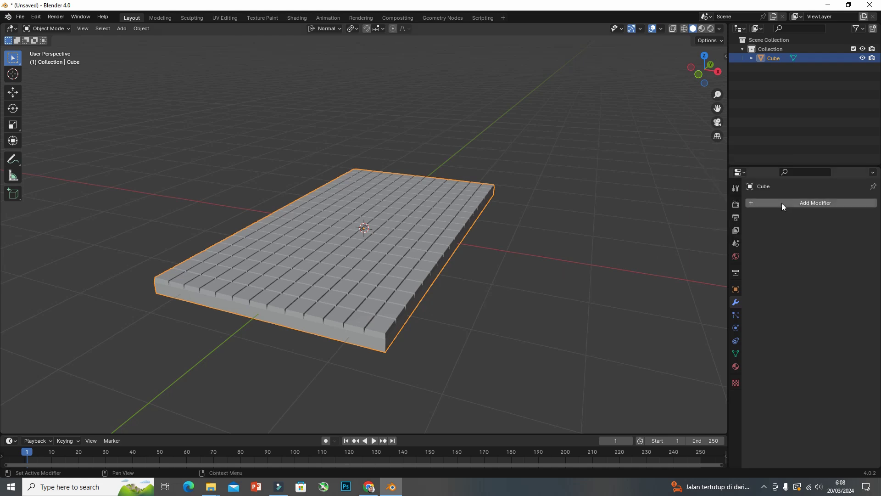
left_click(781, 203)
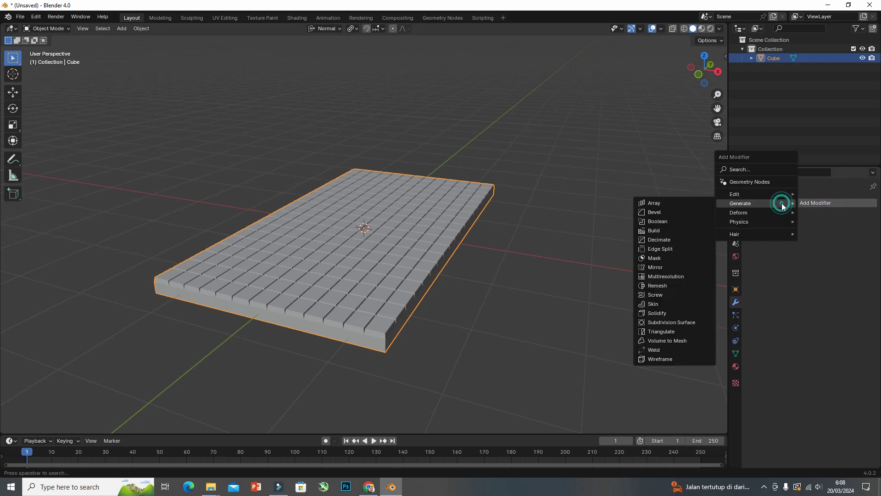
left_click(679, 322)
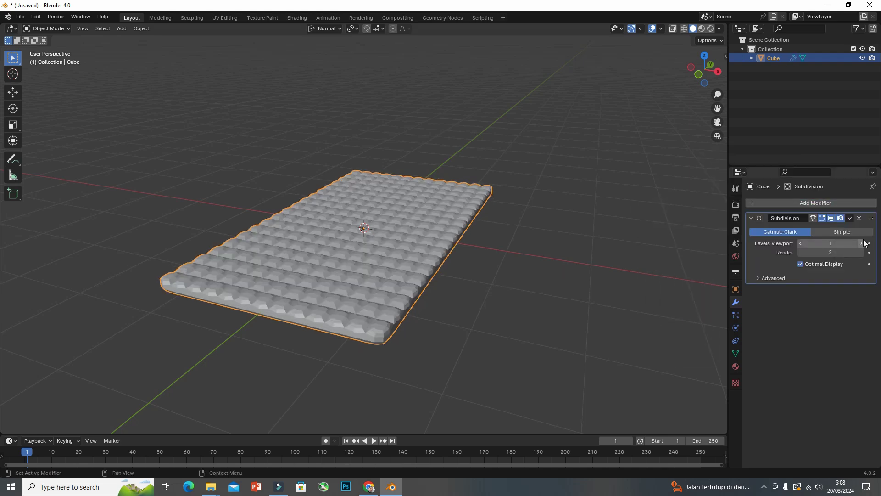
left_click(862, 243)
left_click(862, 243)
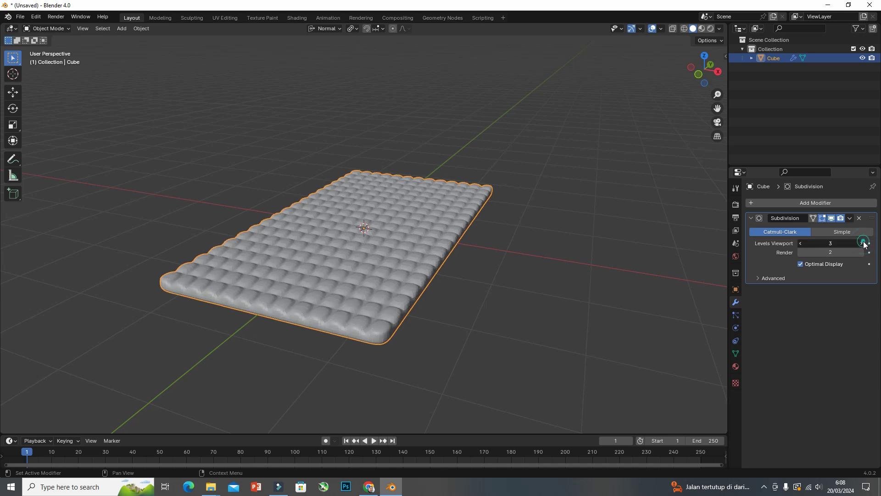
left_click(862, 253)
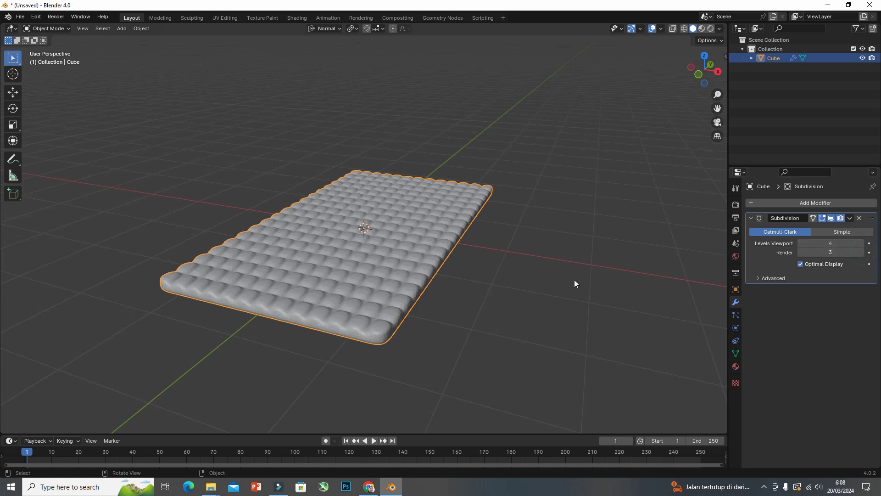
left_click(550, 283)
mouse_move(516, 270)
middle_mouse_down()
mouse_move(369, 249)
mouse_move(514, 270)
mouse_move(368, 316)
middle_mouse_up()
- Add two side edge loops and scale them along Z, then undo the attempt
key("Tab")
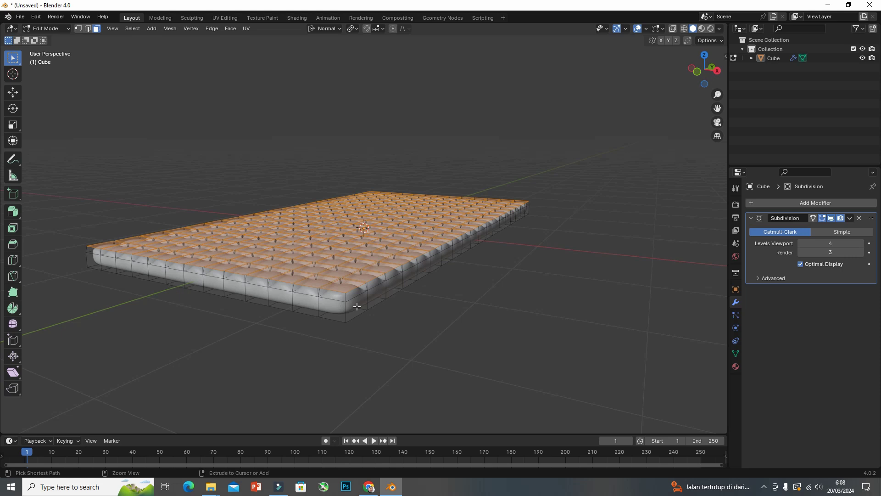
key("ctrl+r")
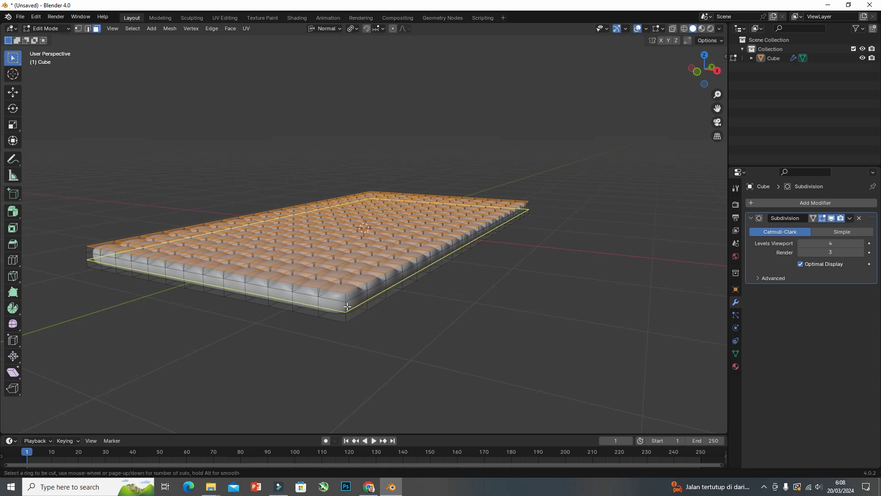
scroll(347, 307, "up", 1)
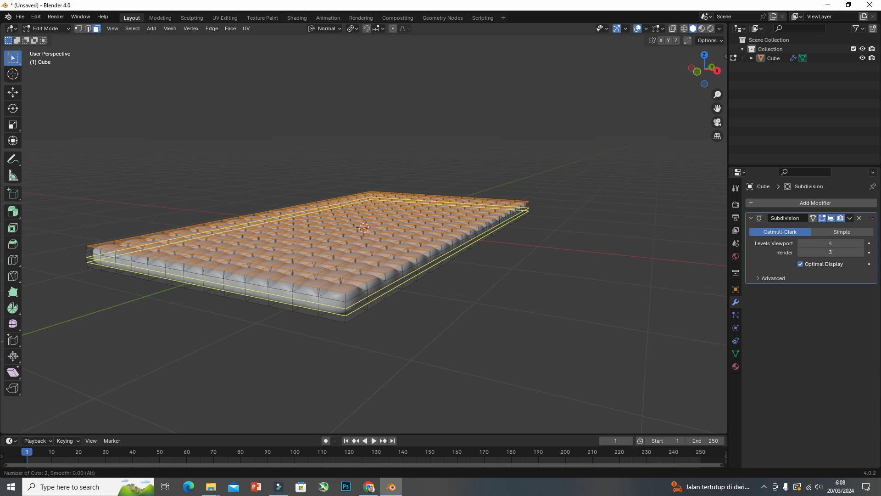
left_click(347, 306)
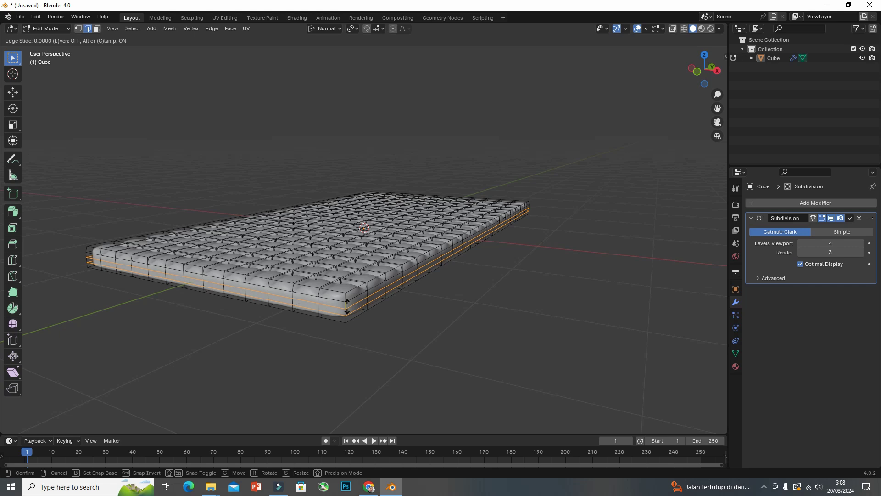
right_click(347, 306)
key("s")
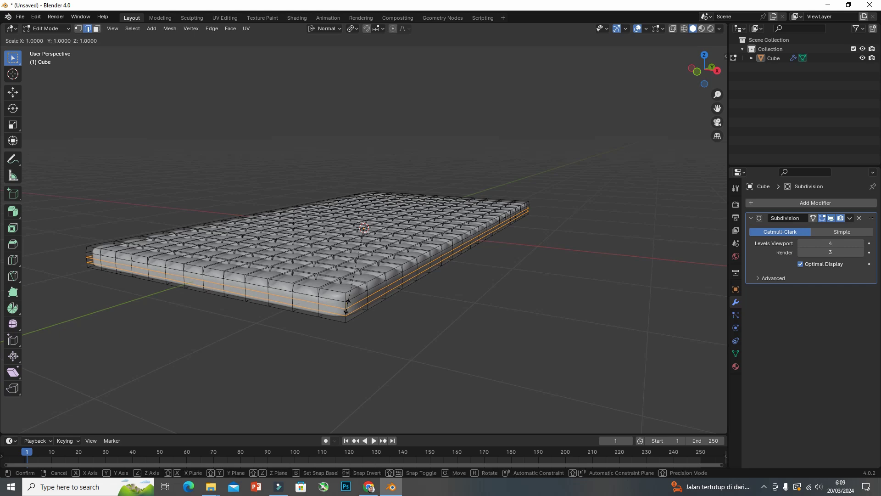
key("z")
left_click(347, 311)
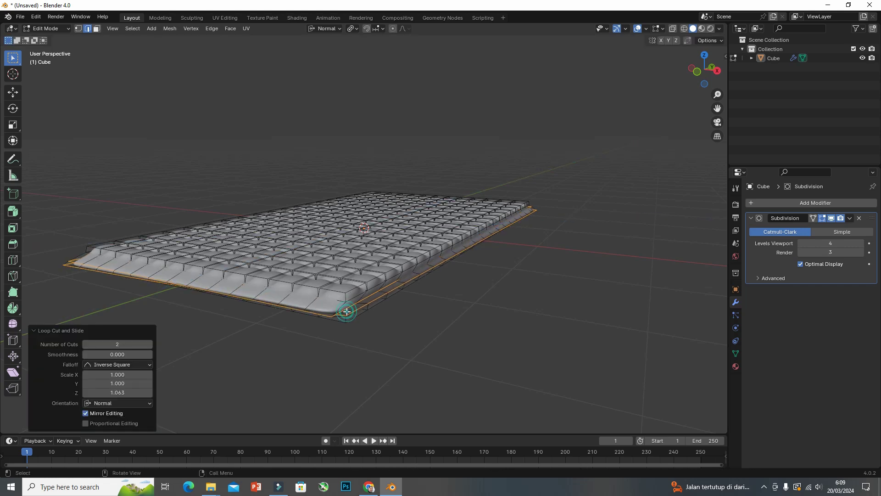
key("ctrl+z")
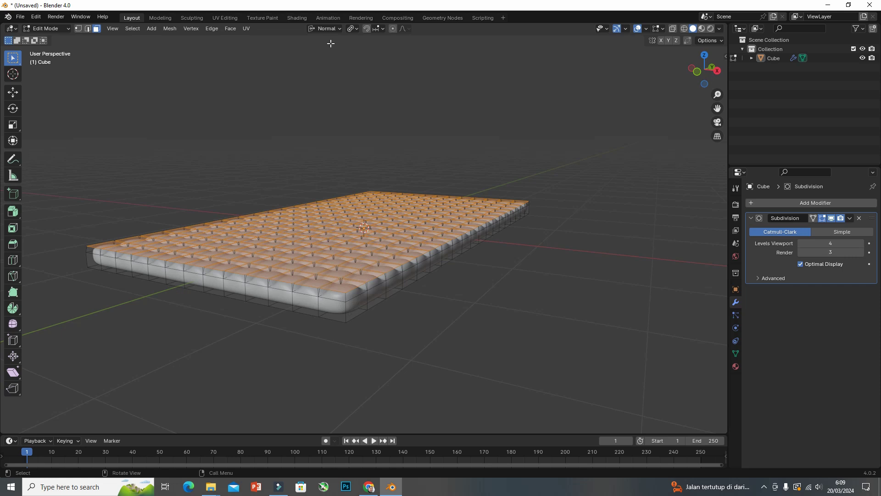
- Reset transform orientation to Global and pivot to Median Point, then deselect the mesh
left_click(339, 28)
left_click(307, 57)
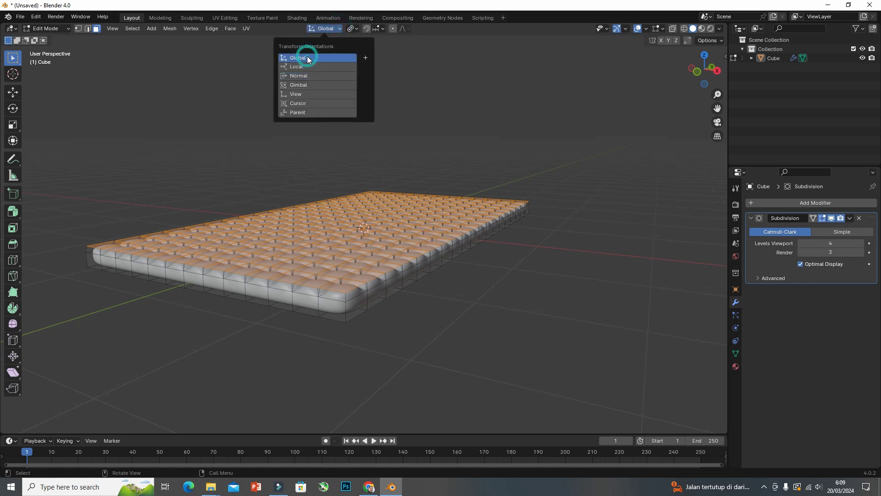
left_click(352, 29)
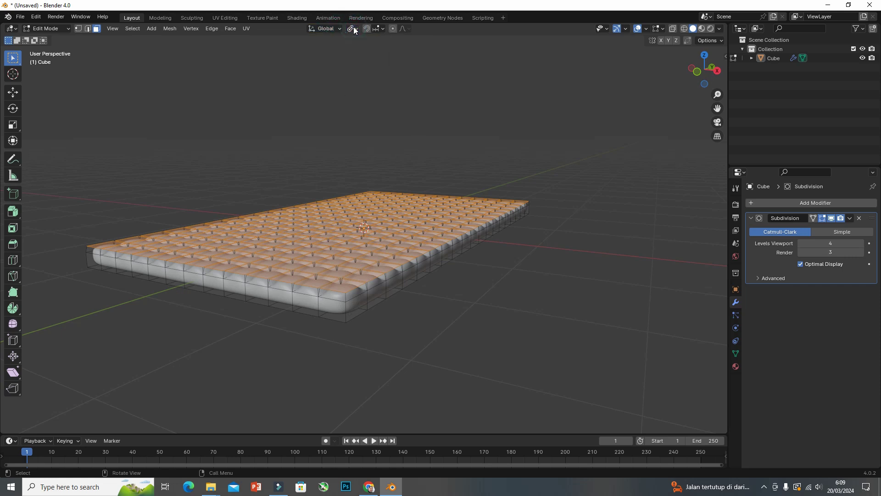
left_click(352, 28)
left_click(373, 79)
left_click(380, 325)
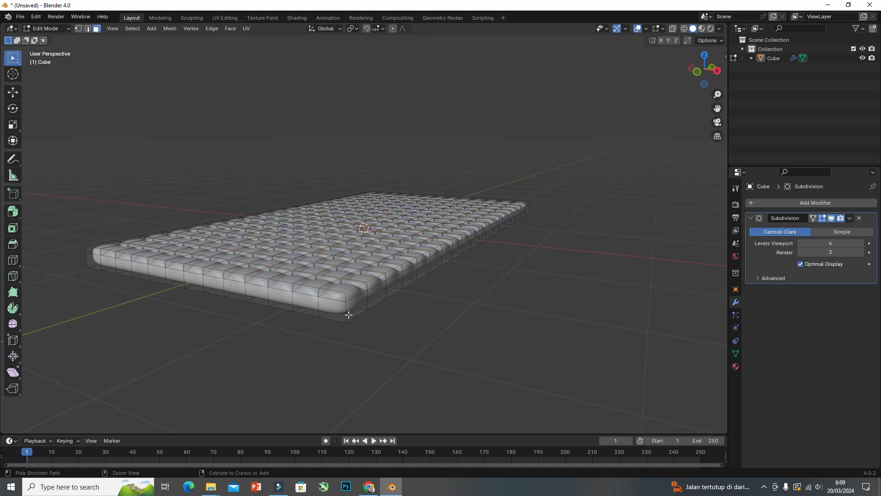
- Add two edge loops around the slab's sides and spread them apart vertically
key("ctrl+r")
scroll(348, 314, "up", 1)
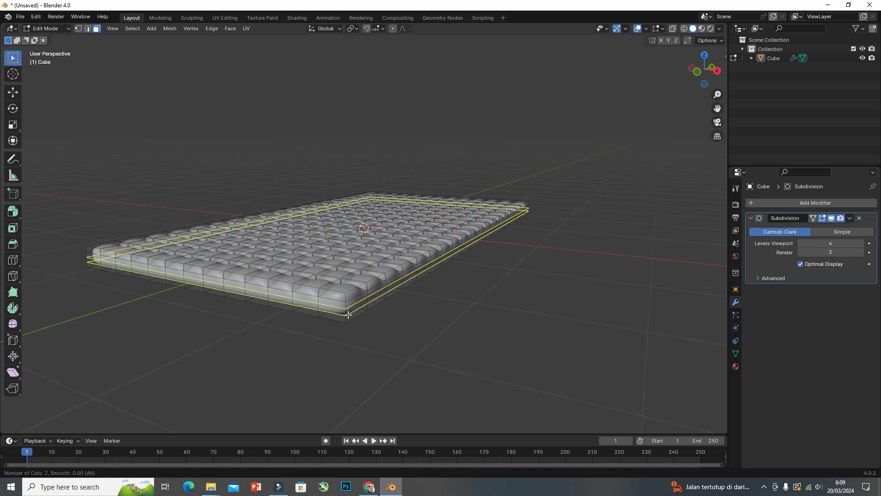
left_click(348, 315)
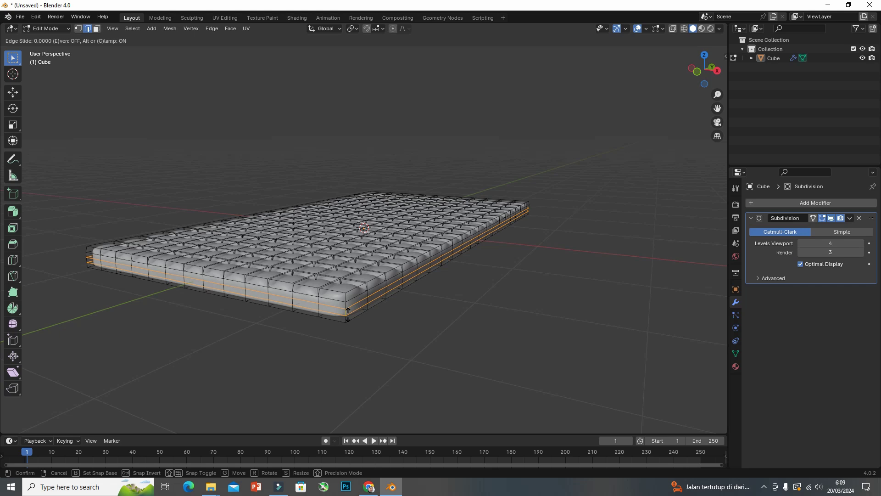
right_click(347, 315)
key("s")
key("z")
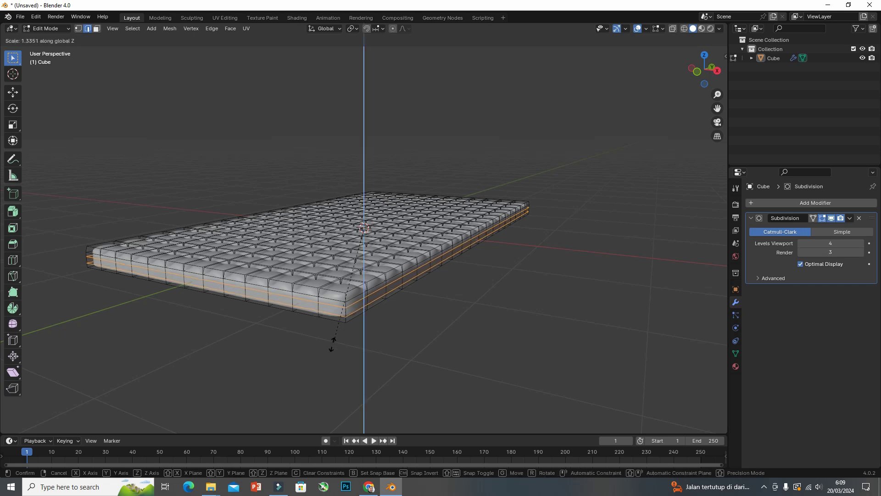
left_click(322, 417)
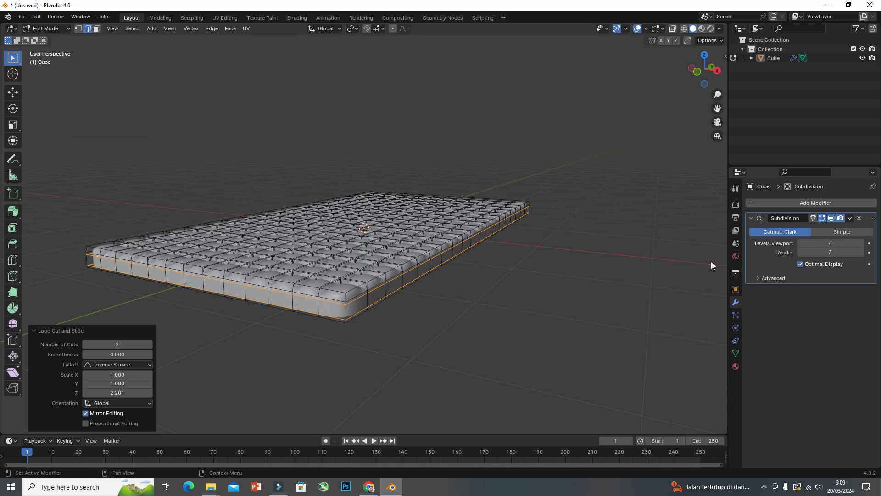
left_click(575, 260)
- Create a new material for the slab with a near-black base colour
key("Tab")
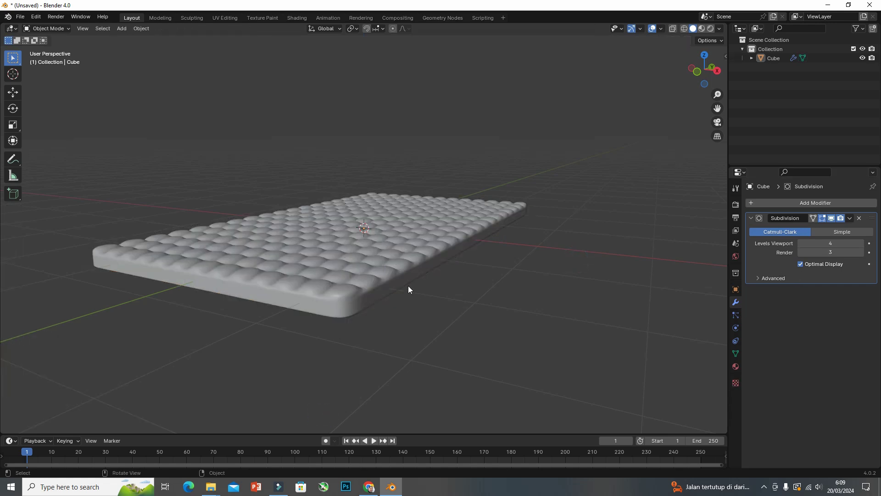
middle_click_drag(408, 286, 306, 297)
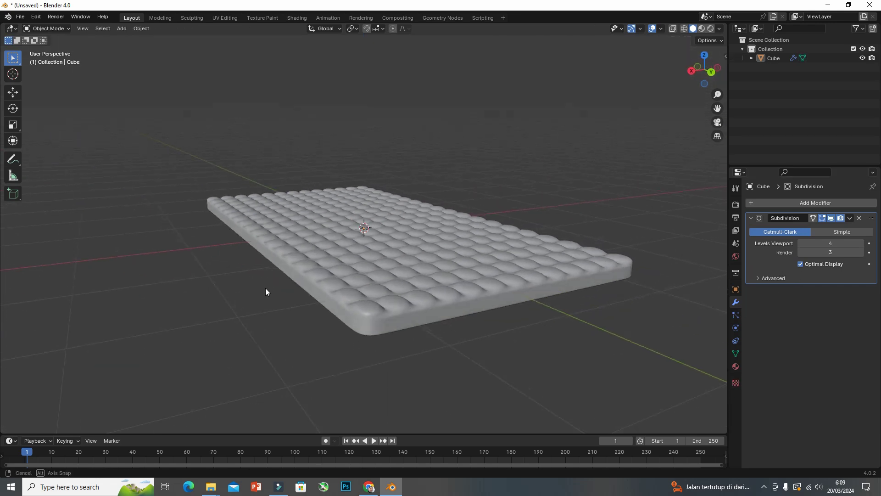
middle_click_drag(305, 297, 341, 243)
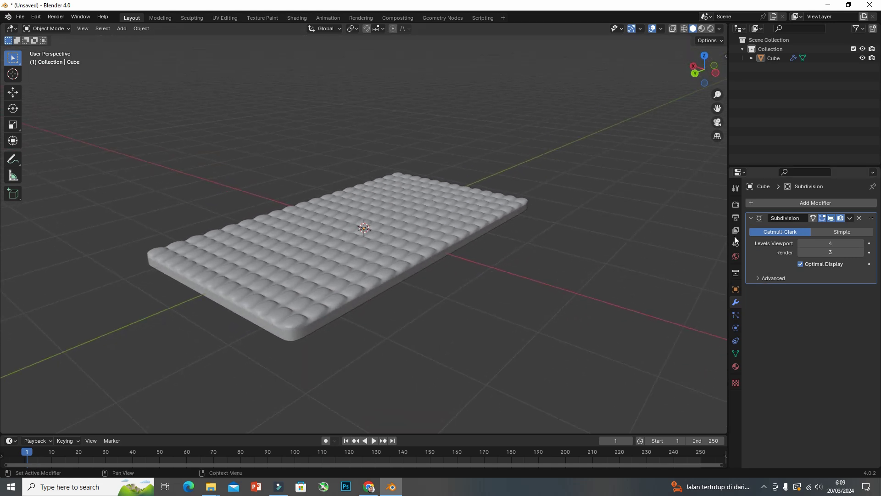
left_click(735, 366)
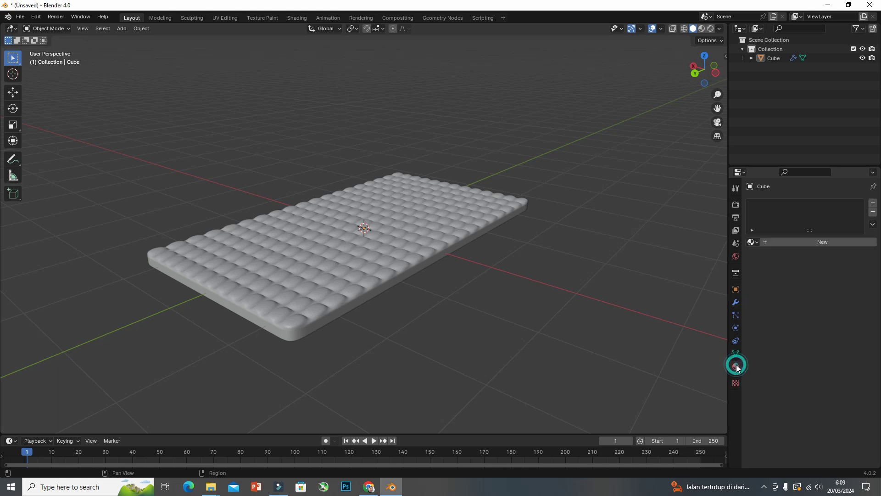
left_click(803, 242)
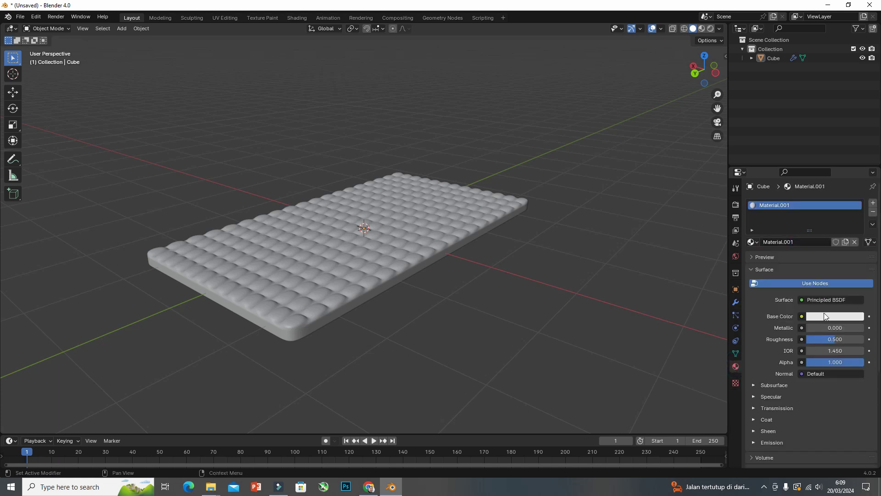
left_click(824, 316)
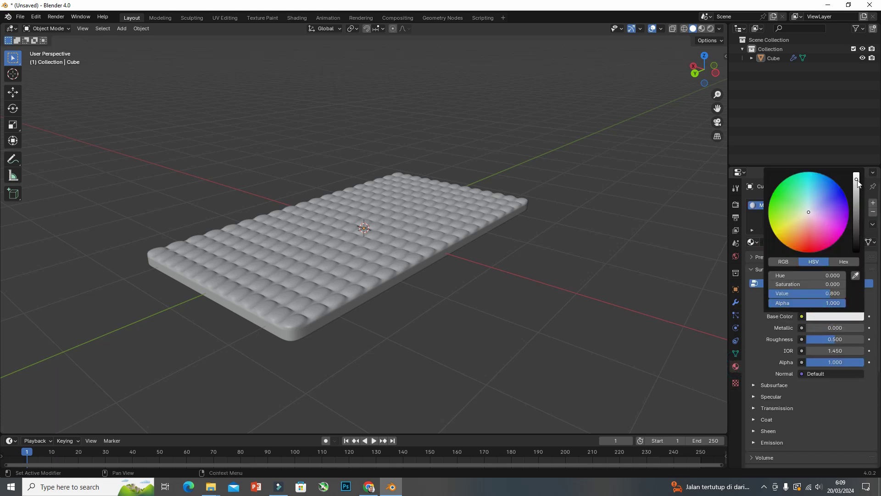
left_click_drag(856, 179, 857, 242)
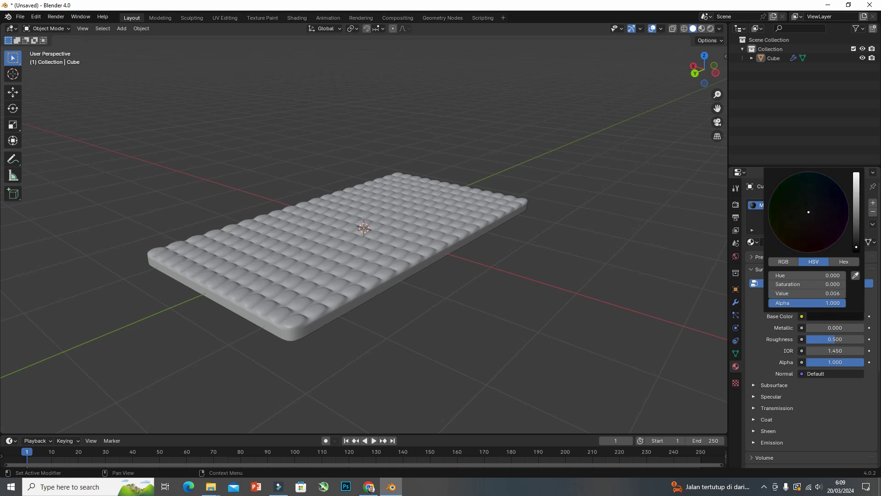
- Switch to Material Preview and try a lower roughness, undoing the change
left_click(701, 28)
mouse_move(367, 233)
middle_mouse_down()
mouse_move(340, 277)
mouse_move(343, 269)
middle_mouse_up()
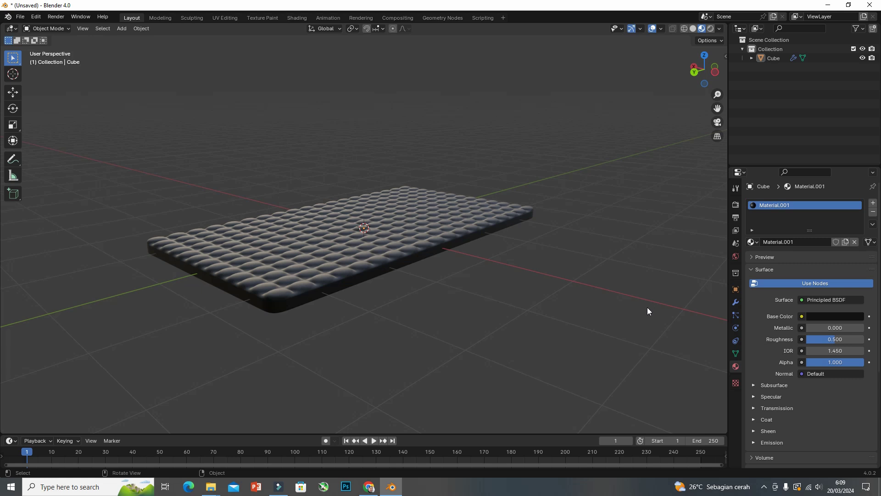
middle_click_drag(635, 310, 641, 311)
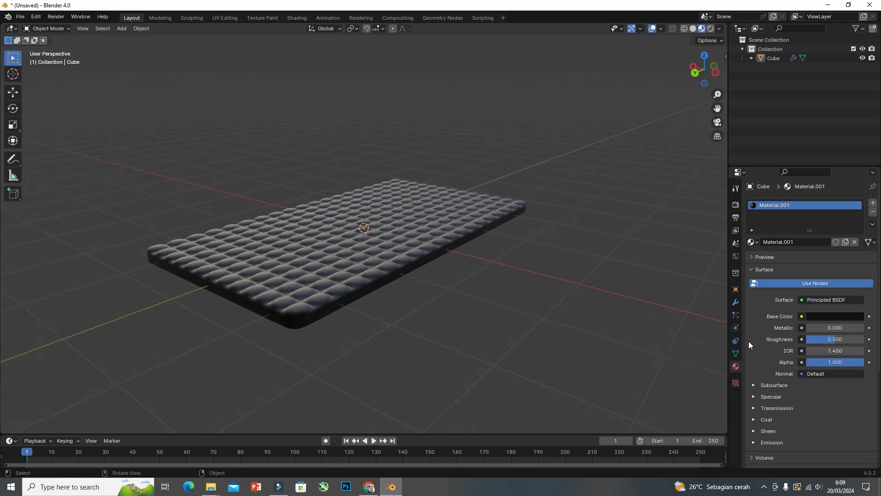
mouse_move(830, 340)
left_mouse_down()
mouse_move(821, 339)
mouse_move(847, 327)
left_mouse_up()
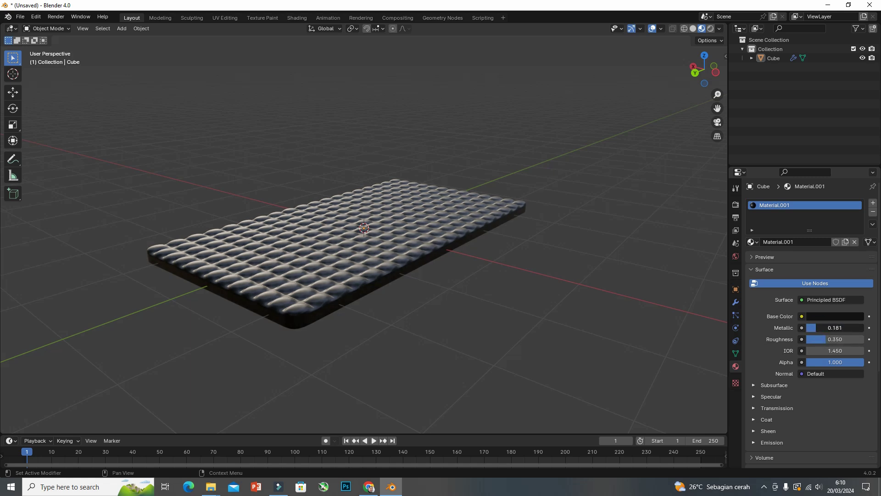
key("ctrl+z")
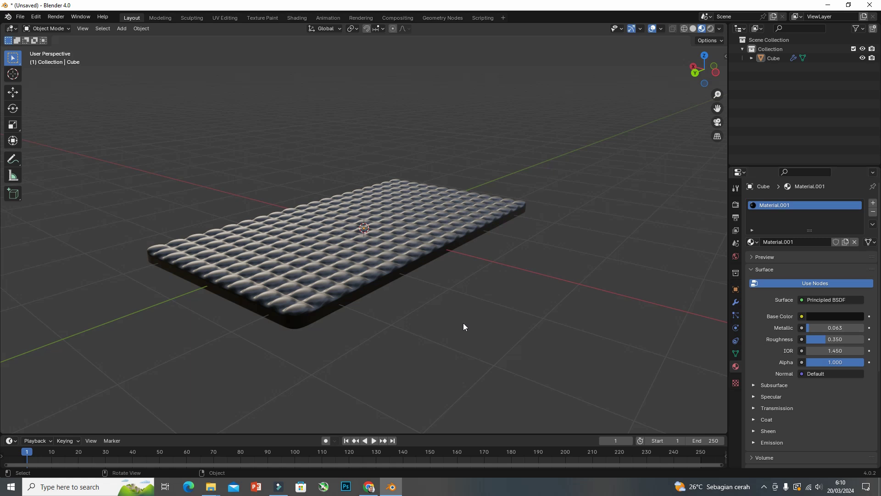
scroll(325, 304, "up", 3)
mouse_move(324, 304)
middle_mouse_down()
mouse_move(322, 314)
mouse_move(303, 315)
middle_mouse_up()
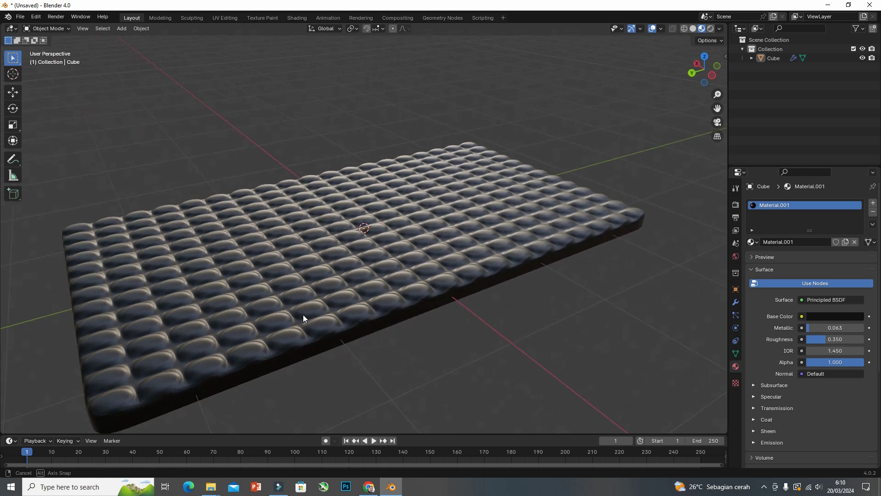
- Set the material's roughness to about 0.49 and metallic back to 0
mouse_move(809, 329)
left_mouse_down()
mouse_move(845, 326)
mouse_move(838, 339)
left_mouse_up()
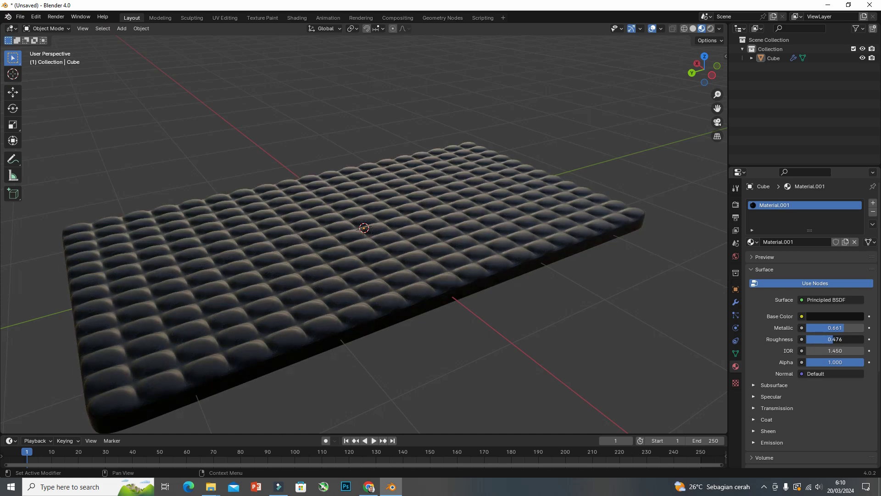
left_click_drag(838, 339, 821, 327)
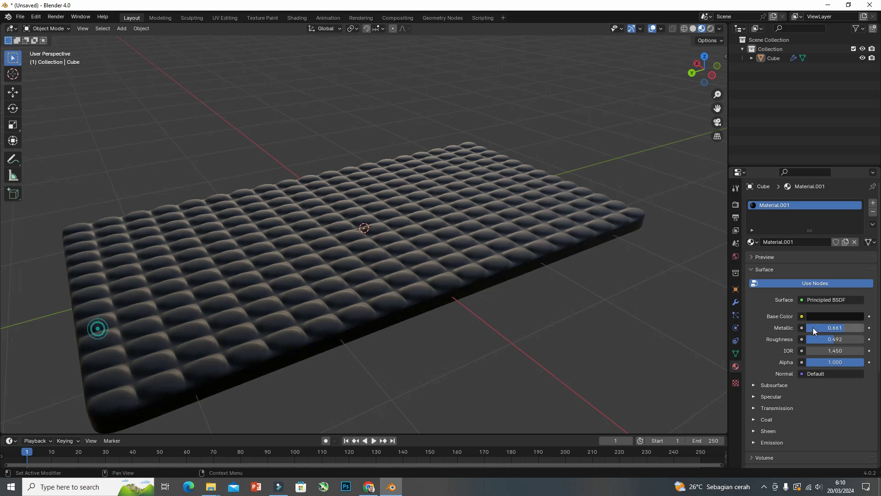
key("ctrl+z")
left_click_drag(844, 327, 808, 327)
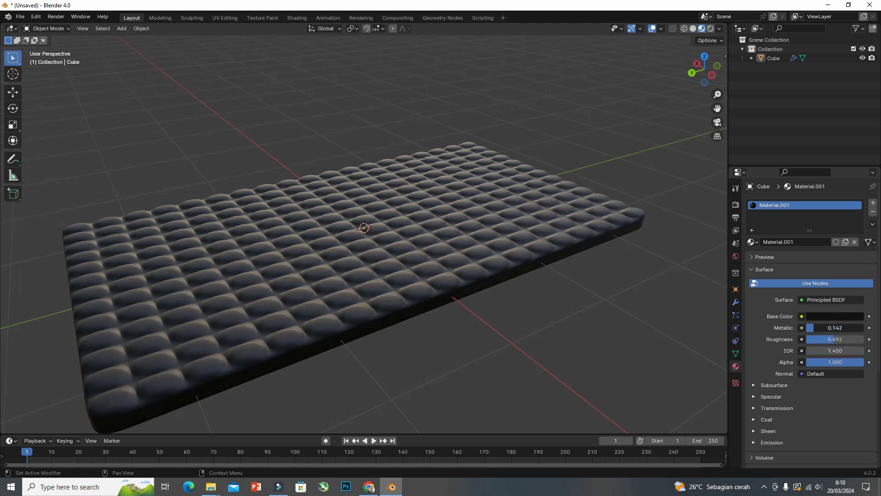
mouse_move(517, 323)
middle_mouse_down()
mouse_move(448, 304)
mouse_move(525, 296)
mouse_move(530, 316)
mouse_move(464, 335)
mouse_move(444, 305)
mouse_move(458, 306)
middle_mouse_up()
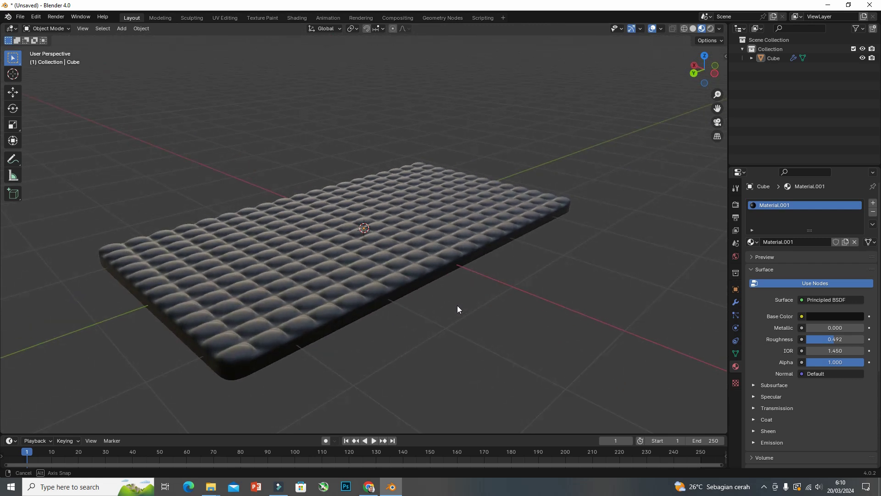
- Scale the tufted slab along Z to 0.762 of its thickness
scroll(462, 337, "down", 2)
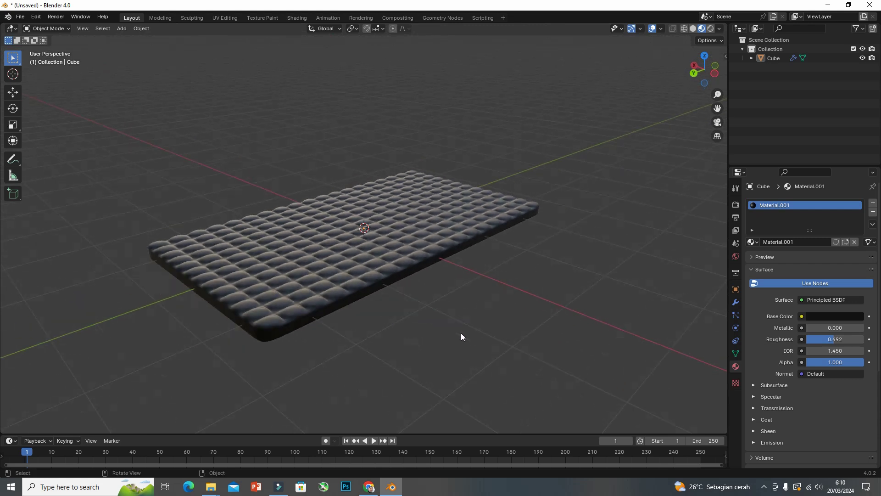
left_click(361, 253)
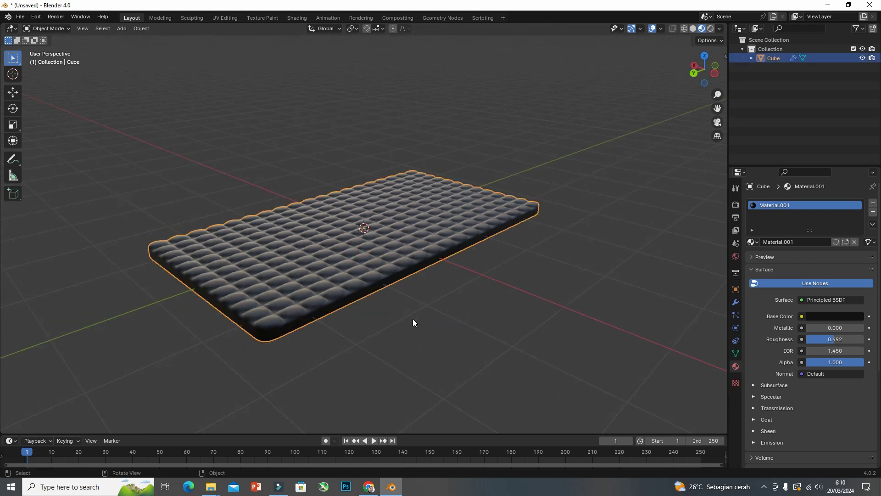
key("s")
key("z")
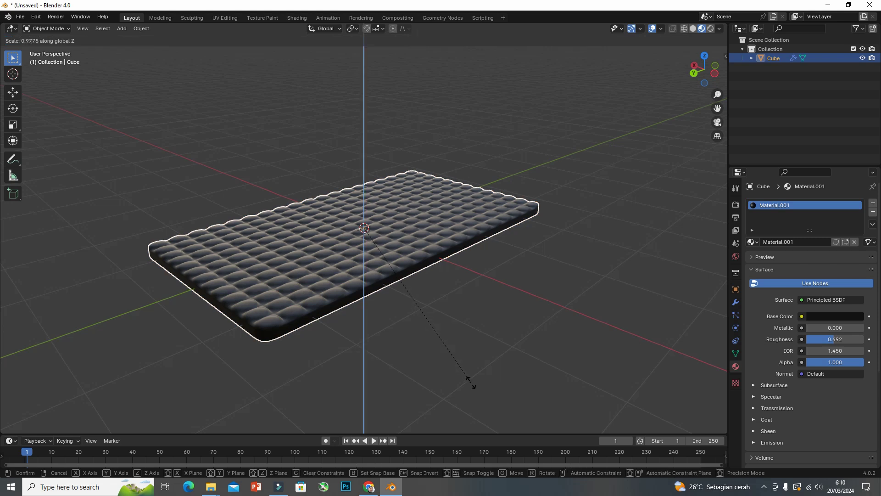
left_click(447, 348)
mouse_move(447, 349)
middle_mouse_down()
mouse_move(467, 328)
mouse_move(552, 319)
mouse_move(425, 327)
mouse_move(442, 340)
mouse_move(433, 326)
middle_mouse_up()
left_click(426, 326)
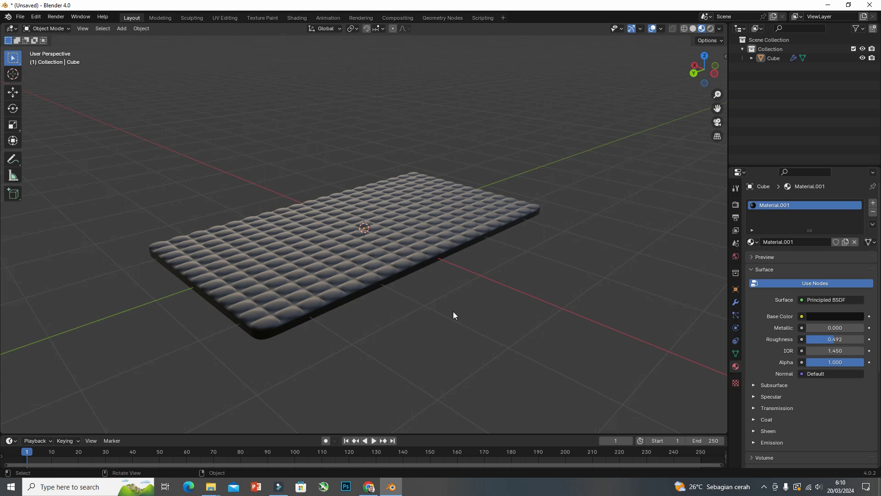
mouse_move(453, 312)
middle_mouse_down()
mouse_move(359, 329)
mouse_move(526, 240)
middle_mouse_up()
- Add a plane beneath the slab and scale it up twice into a floor
key("shift+a")
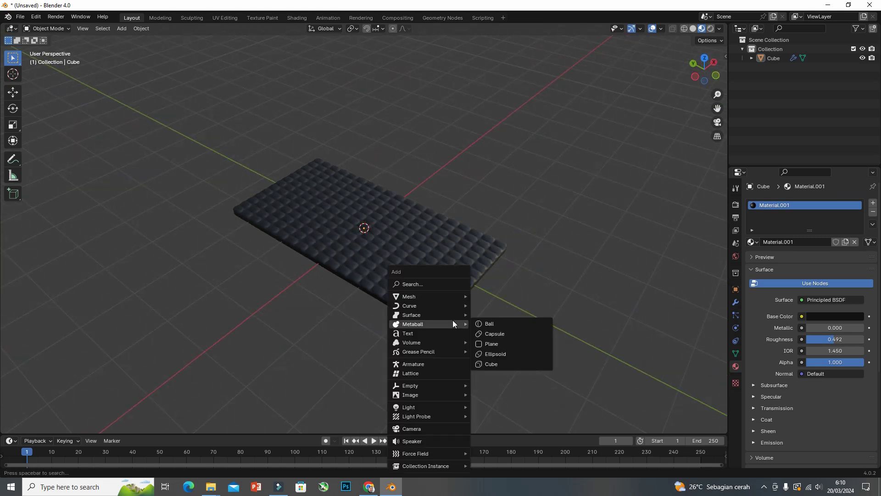
left_click(490, 296)
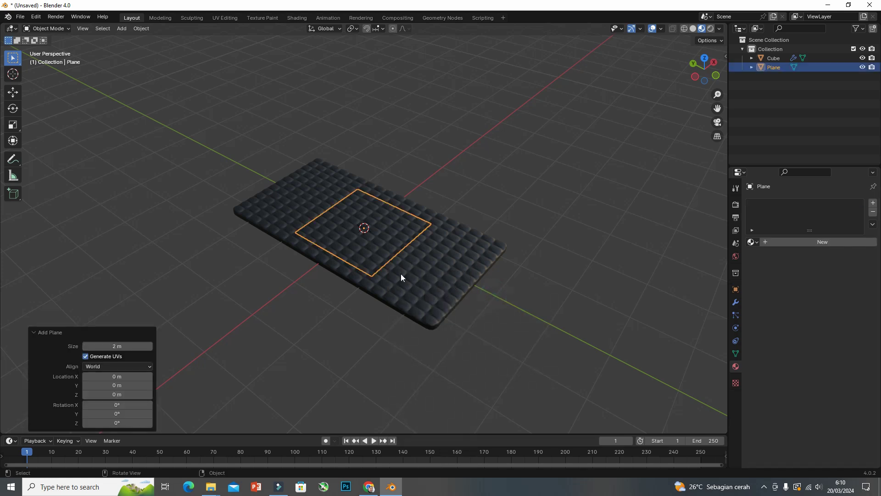
key("s")
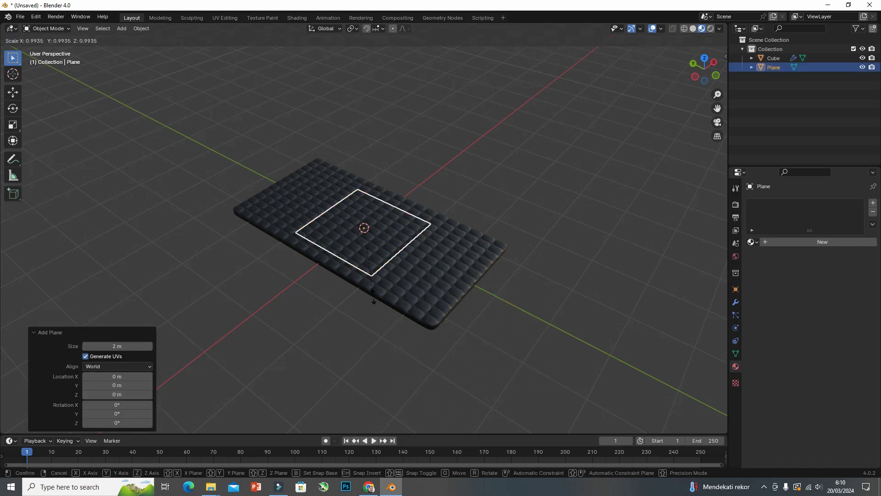
left_click(679, 408)
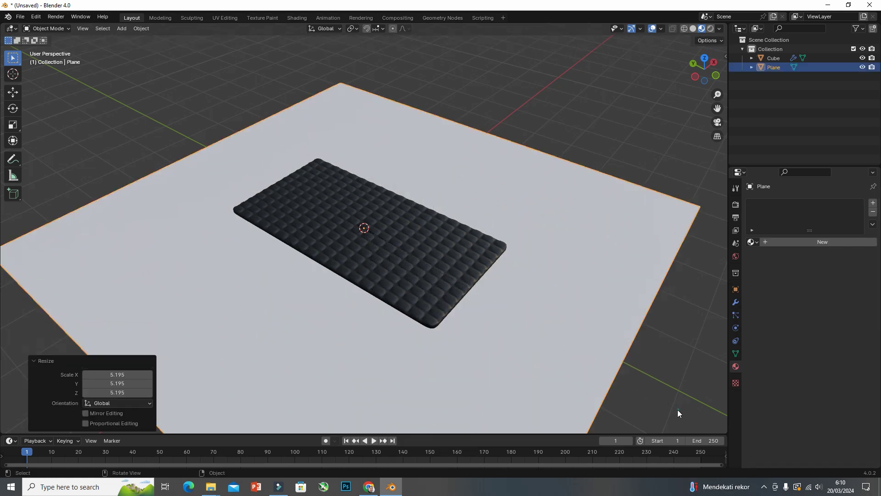
key("s")
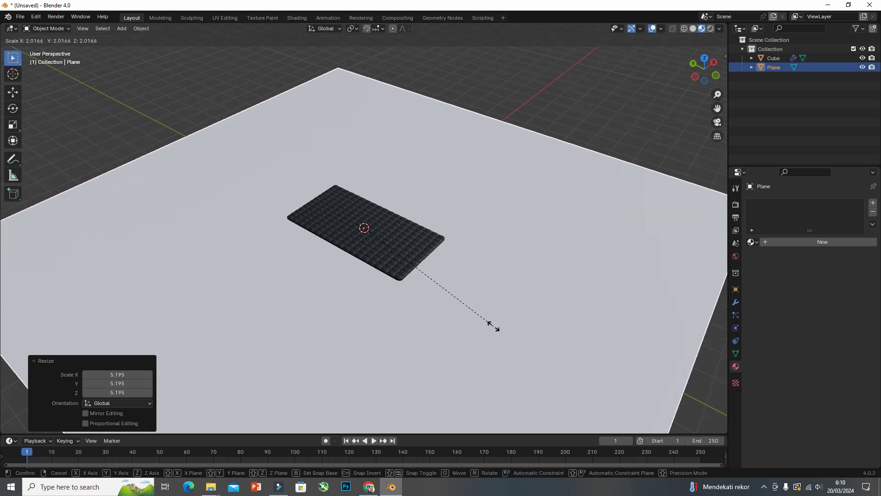
left_click(493, 326)
mouse_move(406, 290)
middle_mouse_down()
mouse_move(381, 263)
mouse_move(451, 229)
mouse_move(442, 230)
middle_mouse_up()
- Enlarge the floor plane once more and select it
scroll(379, 262, "up", 3)
scroll(506, 246, "down", 6)
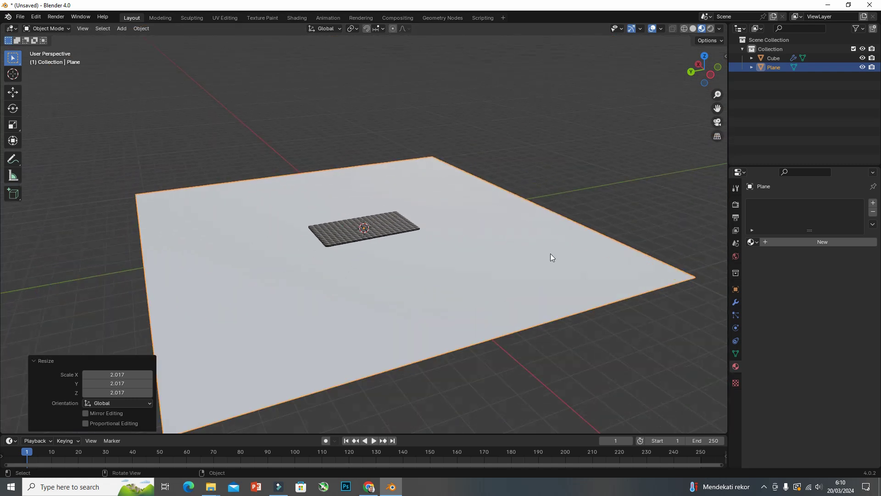
scroll(550, 257, "down", 1)
key("s")
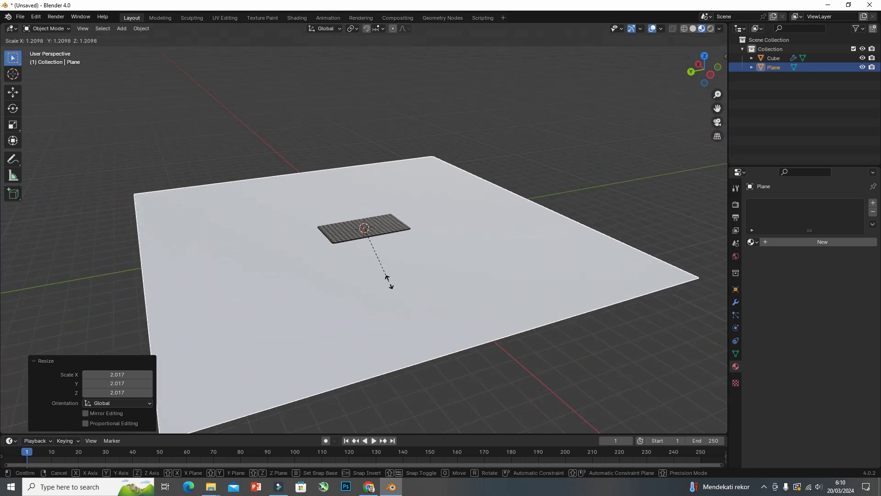
left_click(392, 286)
middle_click_drag(409, 227, 349, 228)
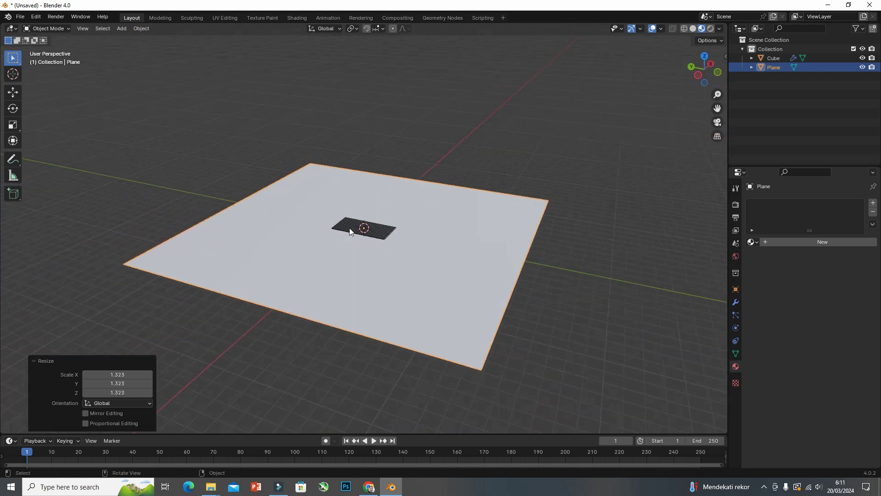
left_click(450, 186)
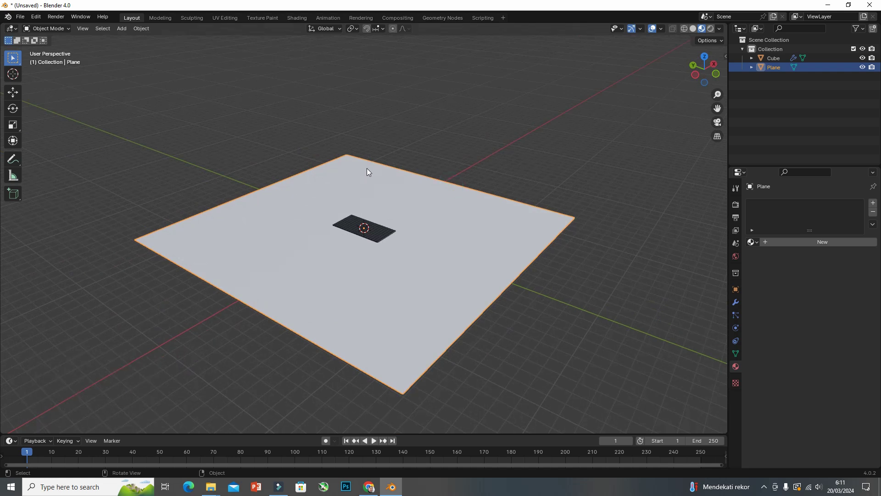
- Extrude the floor plane's back edge straight up about 15.44 m into a backdrop wall
left_click(480, 191)
key("Tab")
left_click(450, 185)
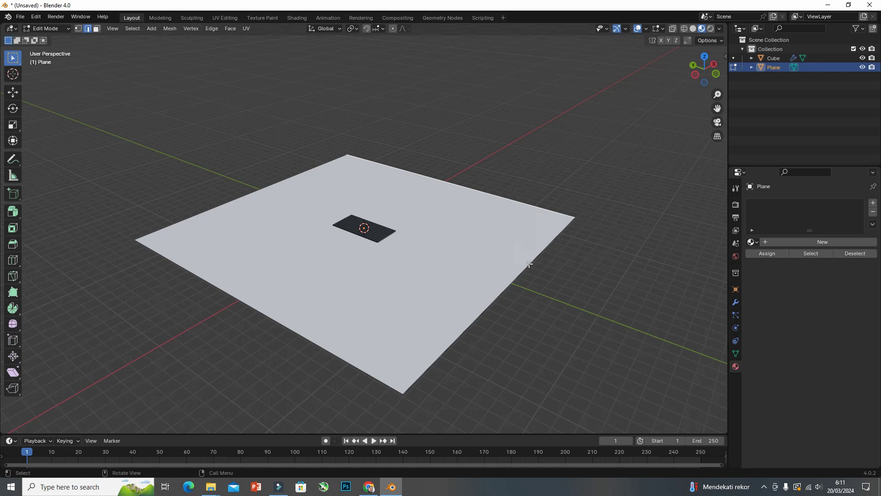
key("e")
key("z")
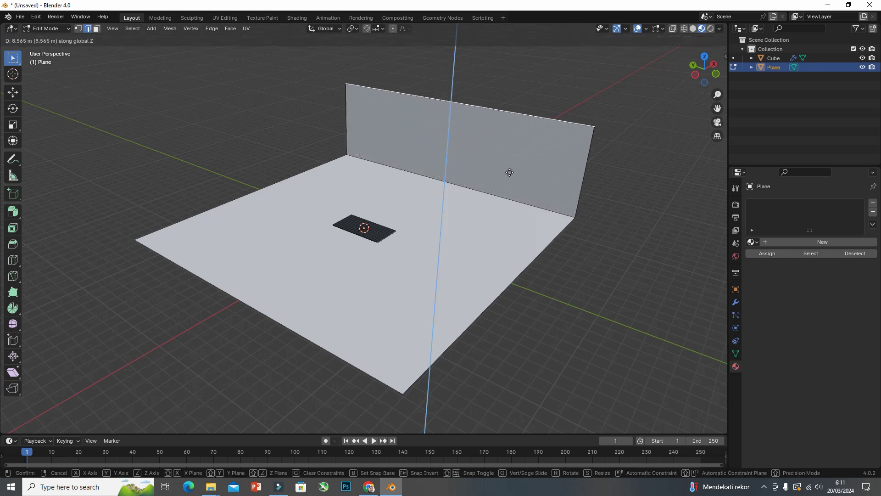
left_click(510, 109)
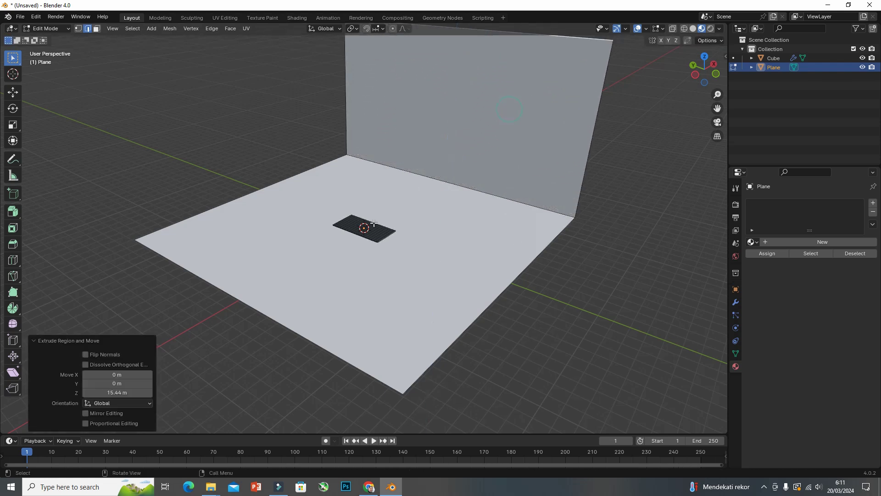
mouse_move(374, 223)
middle_mouse_down()
mouse_move(437, 222)
mouse_move(395, 226)
middle_mouse_up()
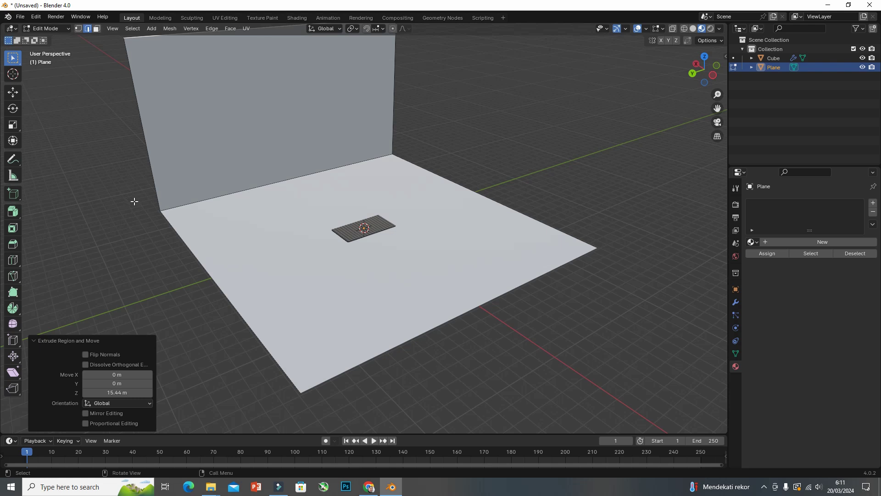
- Move the tufted cushion about 11.76 m along X toward the wall's base
key("Tab")
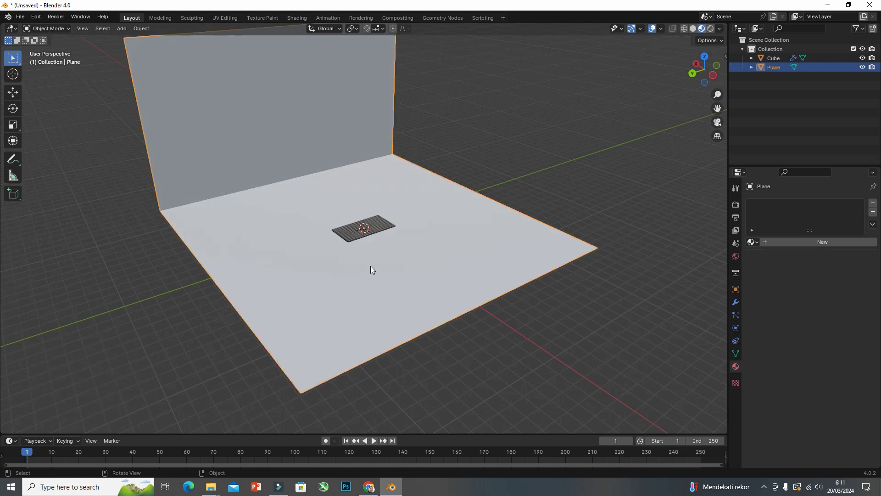
left_click(348, 237)
scroll(348, 236, "up", 3)
scroll(348, 236, "up", 2)
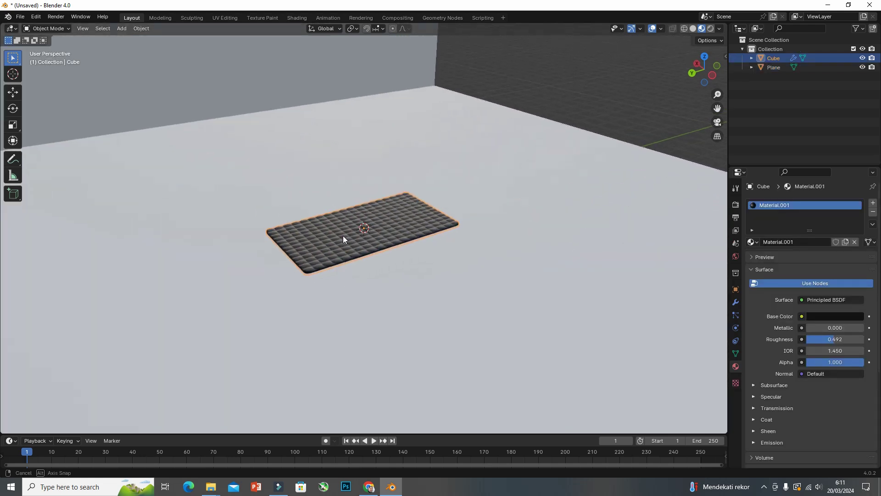
mouse_move(343, 235)
middle_mouse_down()
mouse_move(323, 203)
mouse_move(316, 216)
mouse_move(309, 206)
mouse_move(377, 229)
mouse_move(381, 260)
middle_mouse_up()
scroll(445, 330, "down", 5)
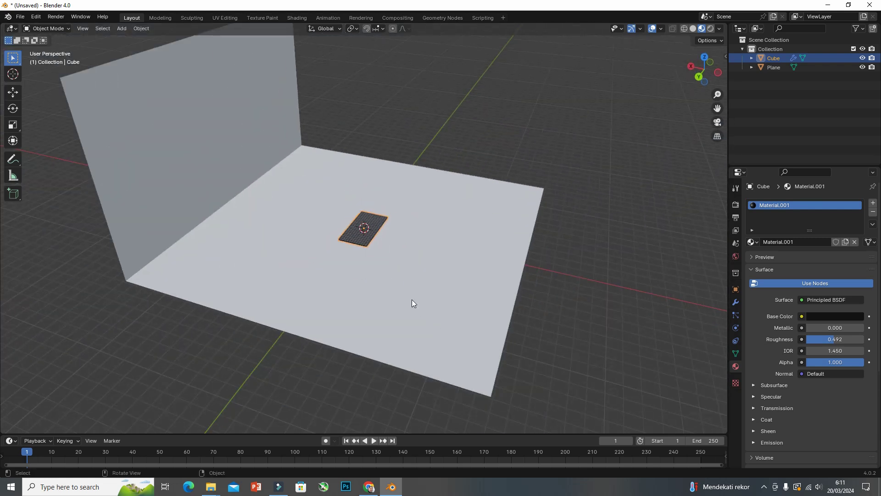
key("g")
key("x")
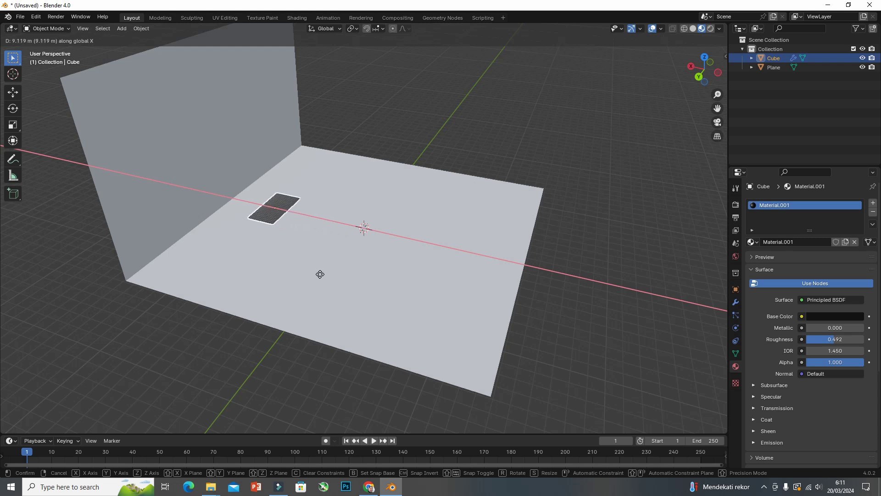
left_click(301, 268)
- Orbit around the room to face the backdrop wall and select the floor-and-wall plane
scroll(301, 268, "down", 5)
mouse_move(429, 321)
middle_mouse_down()
mouse_move(325, 268)
mouse_move(368, 333)
middle_mouse_up()
scroll(307, 123, "up", 3)
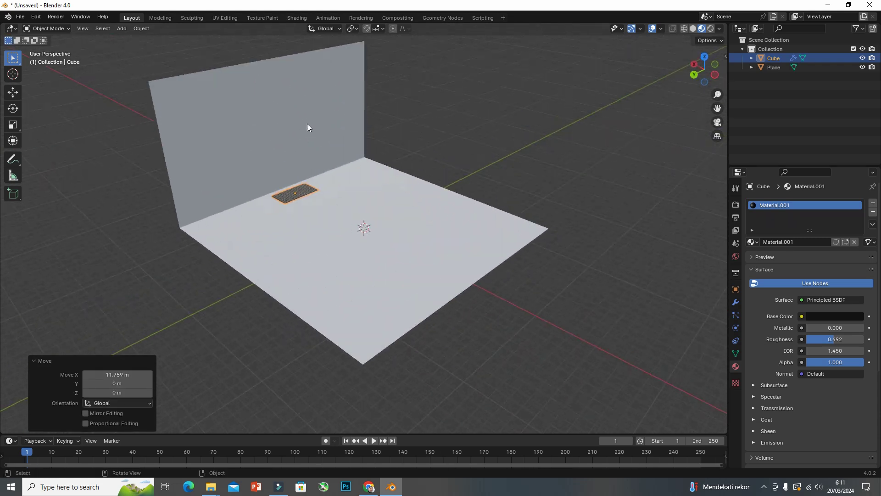
scroll(409, 217, "up", 2)
mouse_move(409, 217)
middle_mouse_down()
mouse_move(471, 299)
mouse_move(342, 219)
mouse_move(350, 222)
mouse_move(339, 230)
mouse_move(351, 274)
middle_mouse_up()
scroll(351, 274, "up", 3)
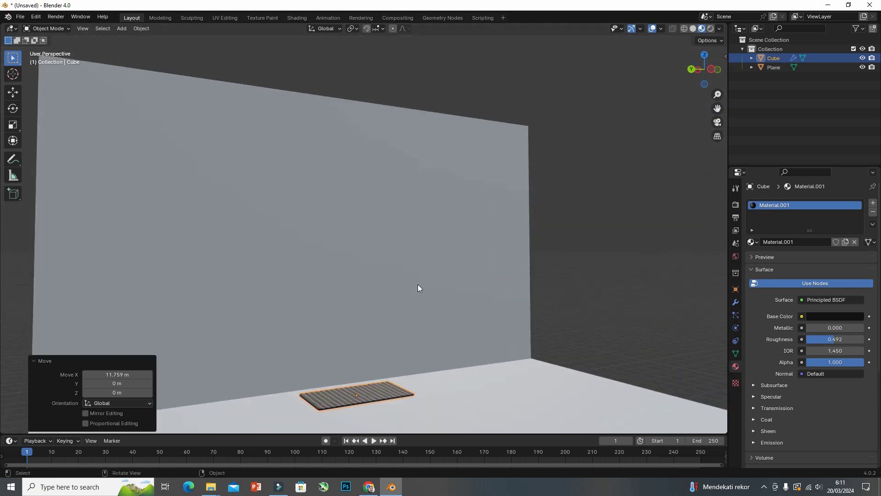
scroll(418, 288, "down", 3)
mouse_move(419, 302)
middle_mouse_down()
mouse_move(459, 240)
mouse_move(417, 301)
mouse_move(373, 185)
mouse_move(395, 179)
mouse_move(397, 235)
mouse_move(467, 300)
middle_mouse_up()
scroll(385, 176, "up", 2)
scroll(397, 235, "down", 3)
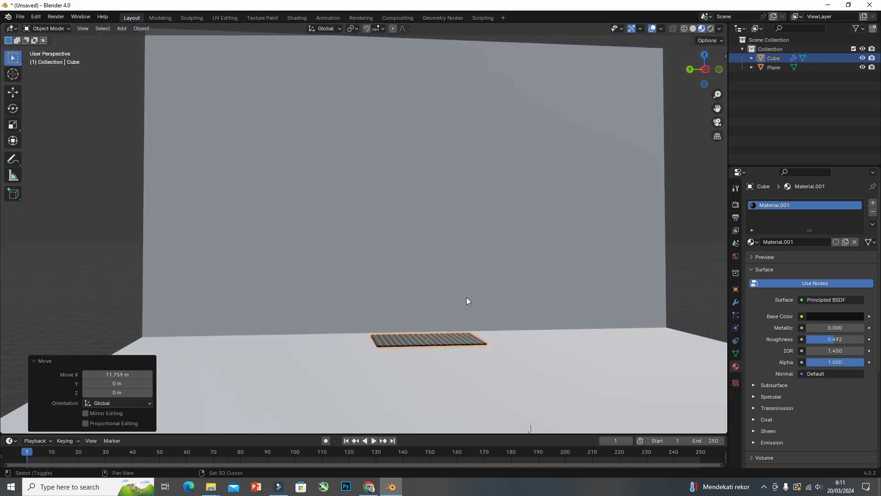
left_click(391, 152)
- Add two evenly spaced vertical edge loops across the wall and floor
key("ctrl")
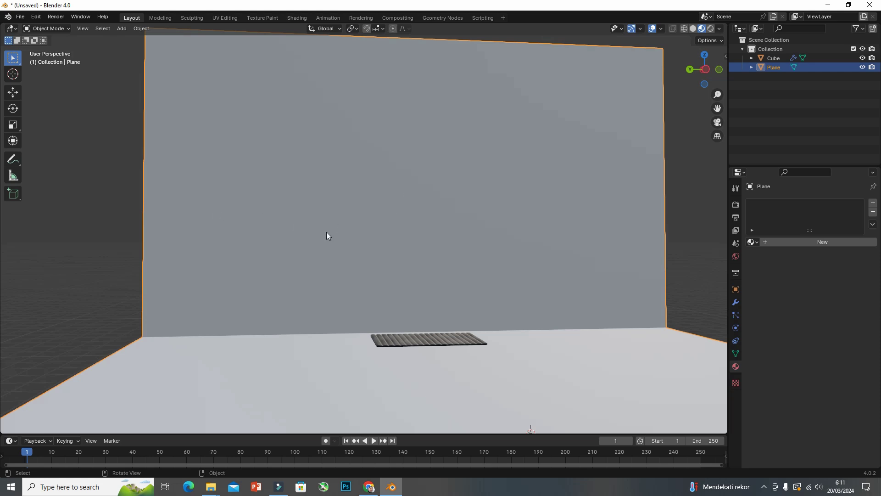
key("Tab")
key("ctrl+r")
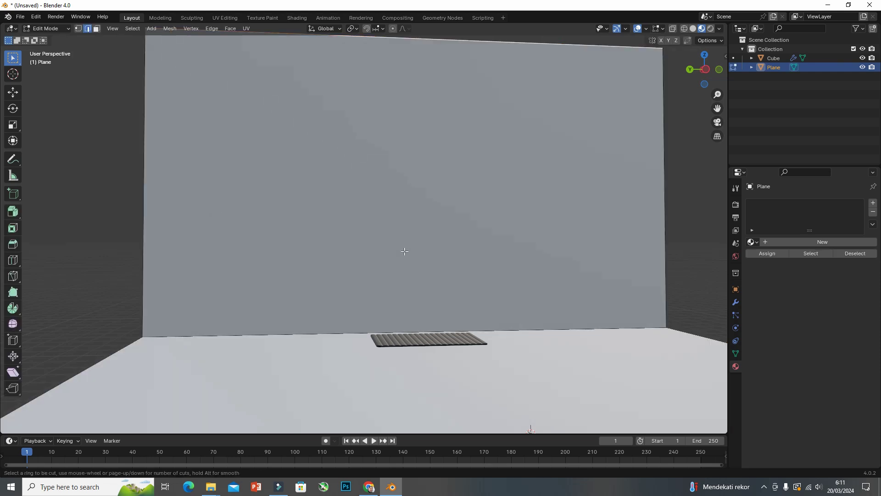
scroll(491, 49, "up", 1)
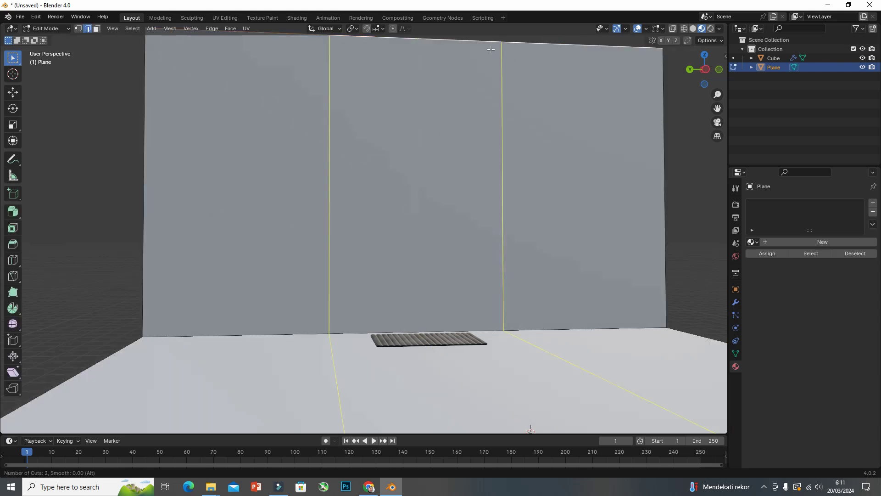
left_click(492, 49)
right_click(491, 49)
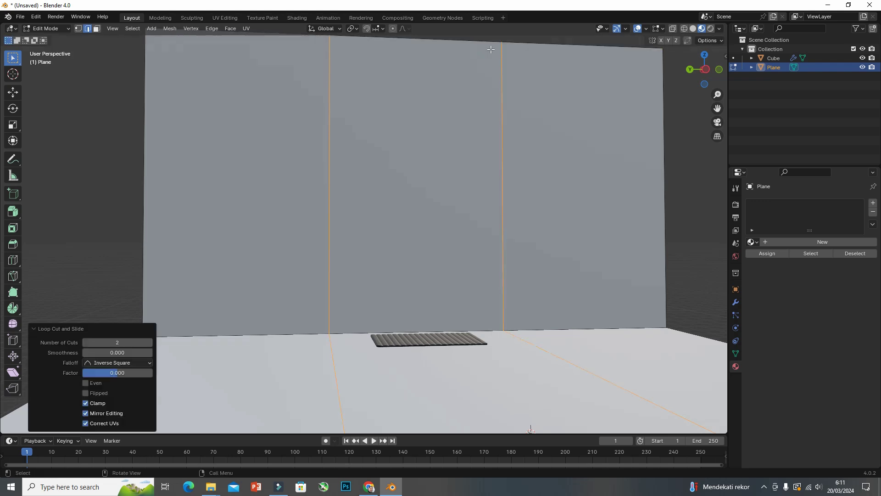
- Switch to face selection and select only the middle wall section
left_click(435, 205)
scroll(435, 205, "up", 1)
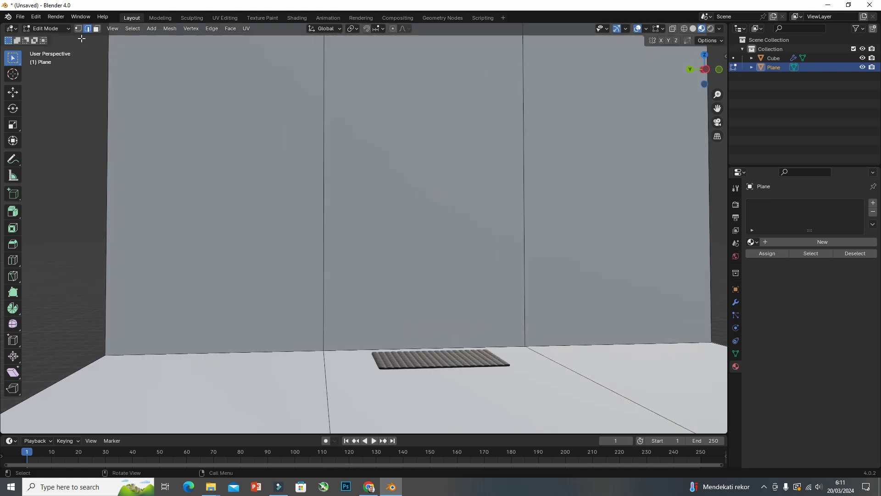
left_click(97, 29)
left_click(404, 177)
middle_click_drag(404, 177, 392, 255)
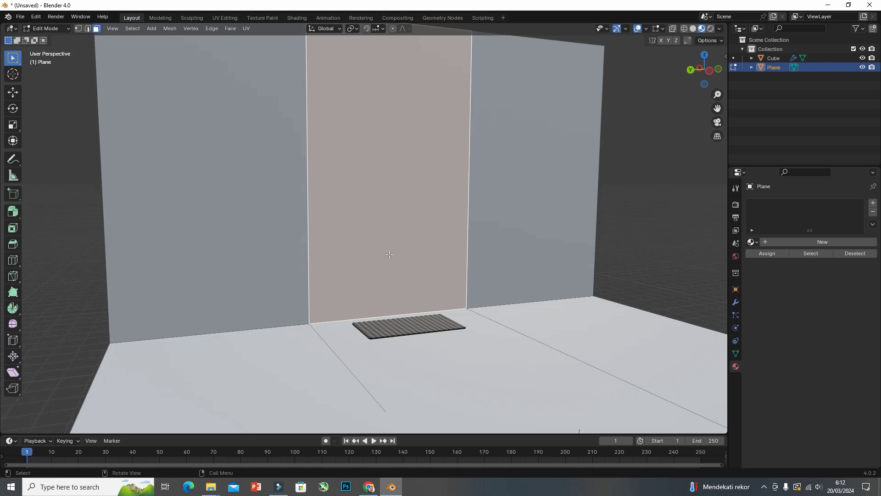
- Try two X-scaled cuts in the middle section, then undo them to start over
key("ctrl+r")
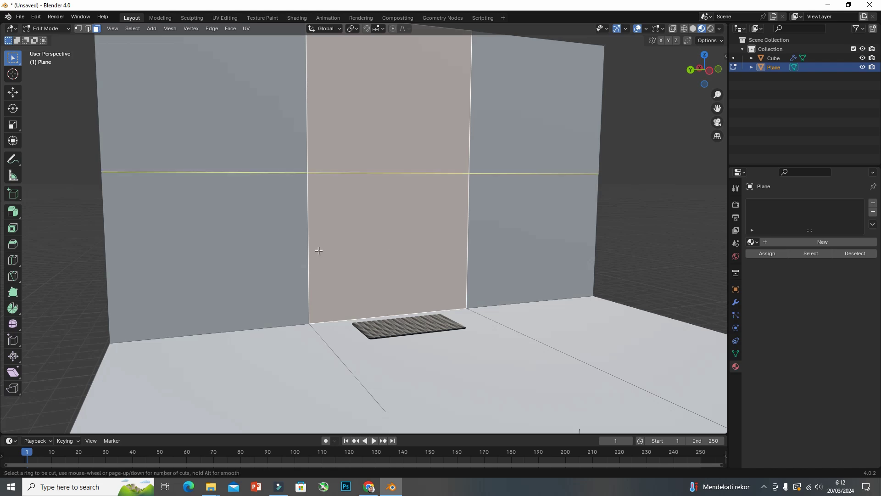
scroll(422, 33, "up", 1)
left_click(422, 34)
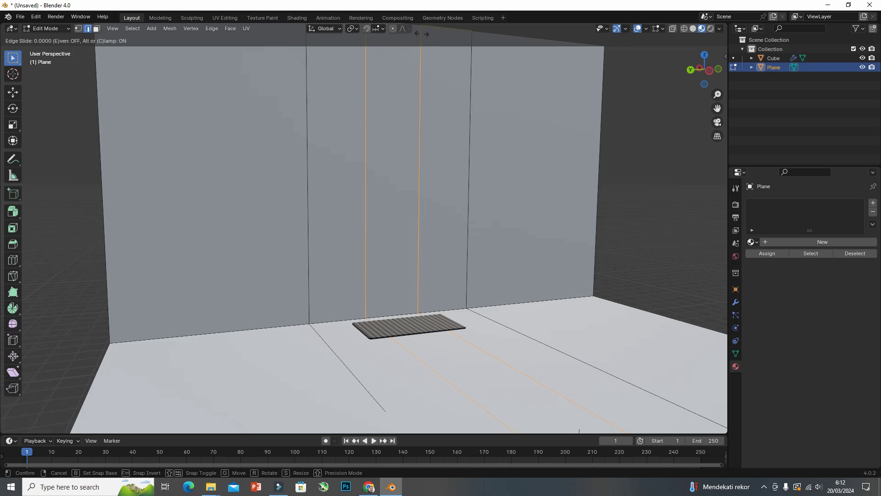
key("s")
key("x")
left_click(441, 51)
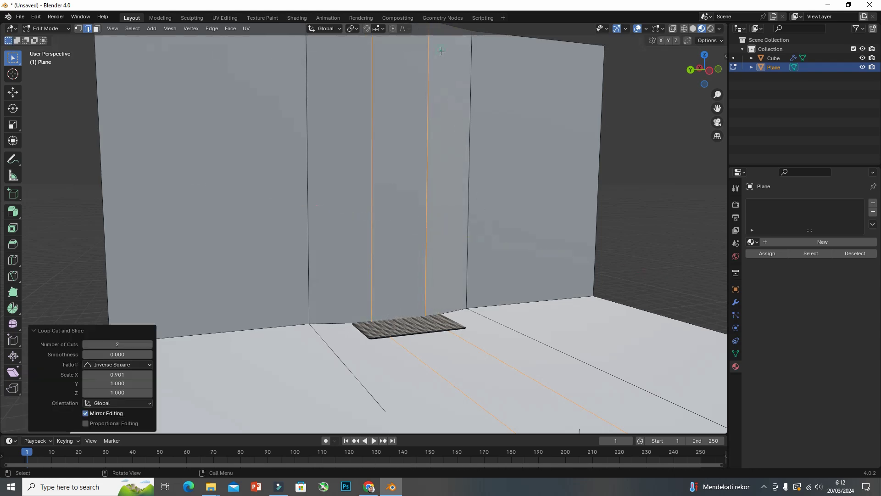
key("ctrl+z")
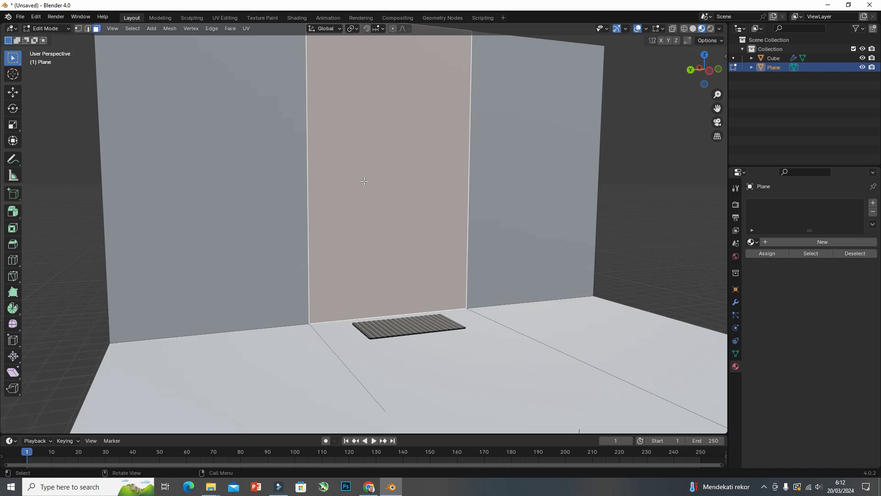
scroll(414, 262, "down", 2)
key("ctrl+r")
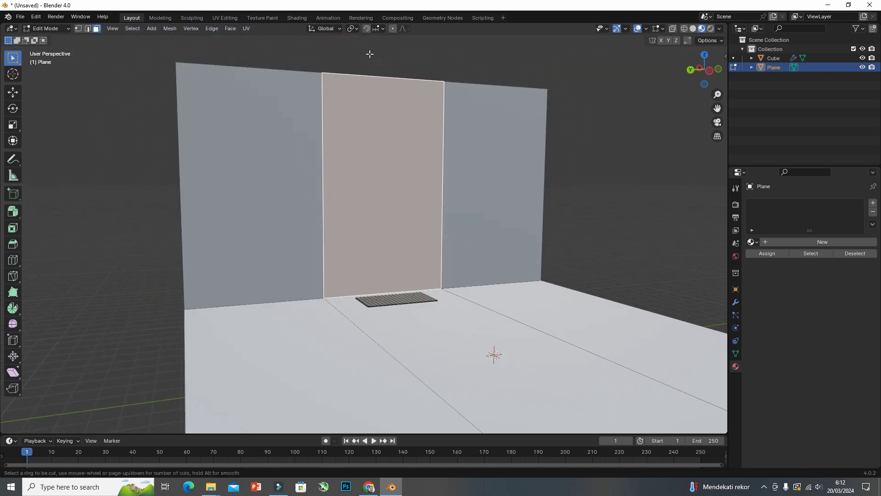
- Add two loop cuts in the middle section and scale them apart along Y to 2.515
scroll(366, 75, "up", 1)
left_click(366, 75)
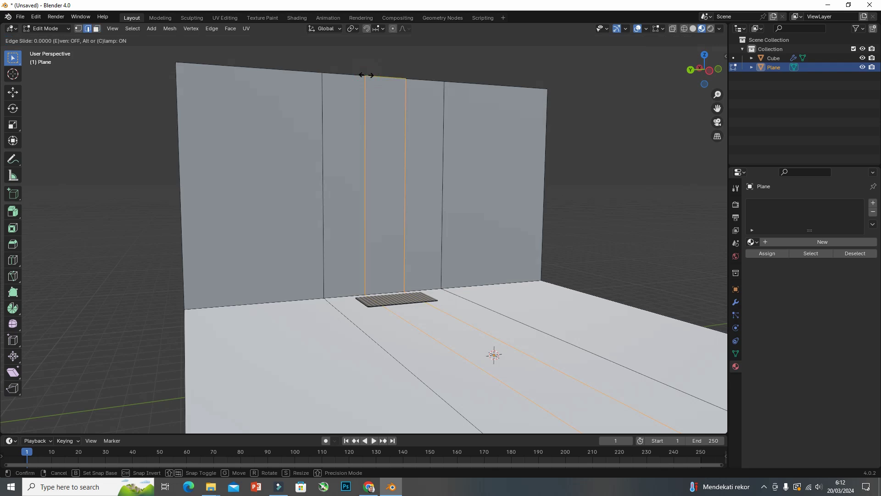
right_click(367, 74)
key("s")
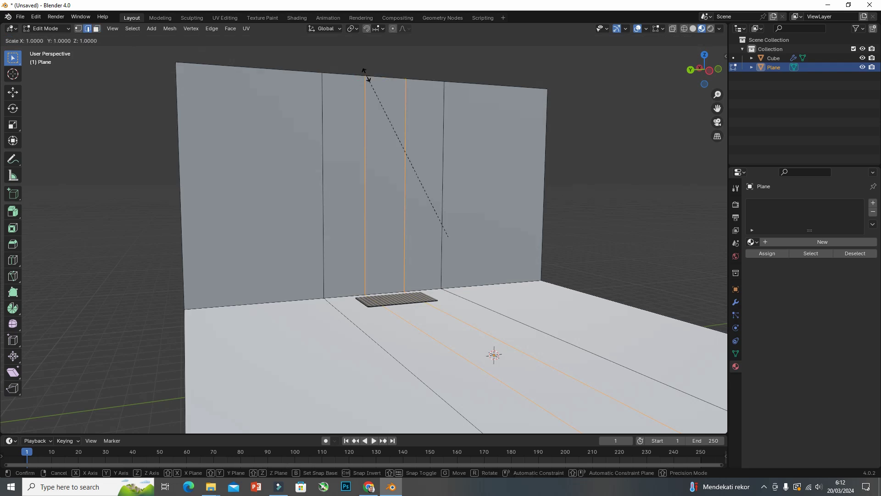
key("y")
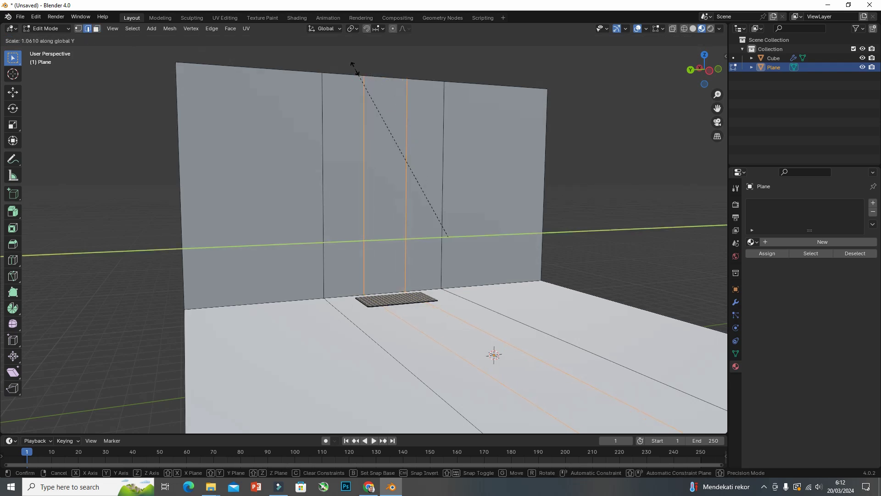
left_click(352, 65)
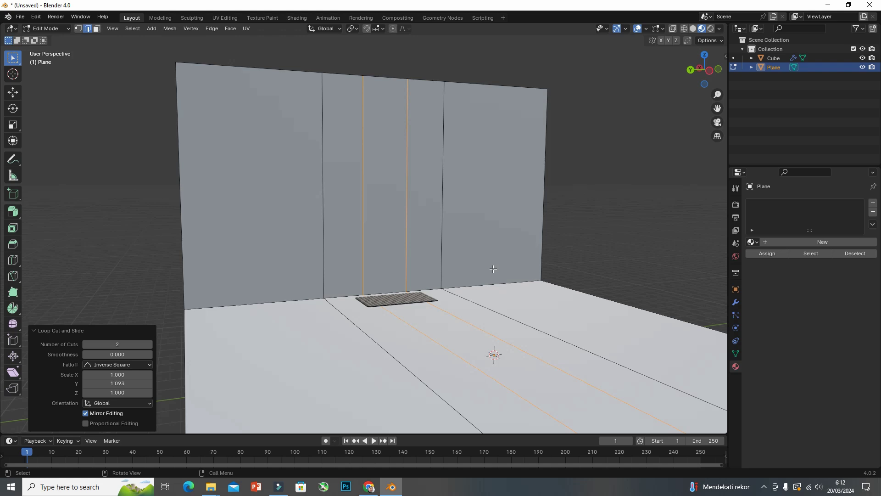
key("s")
key("y")
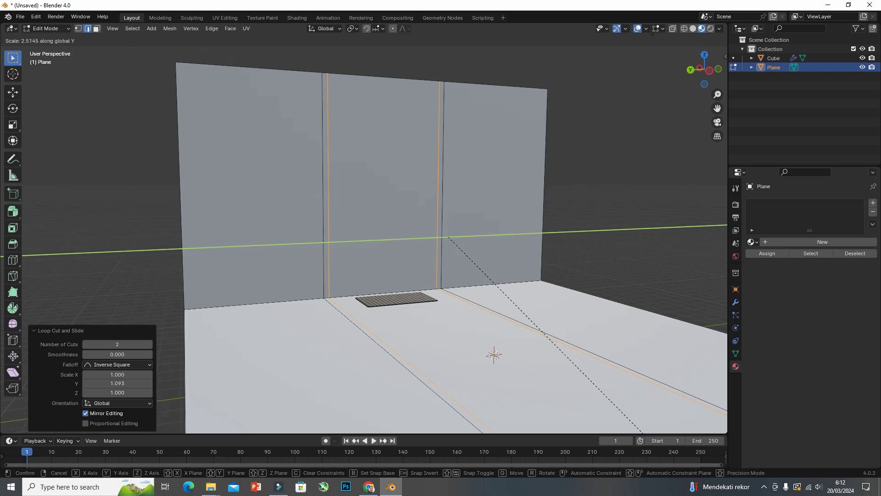
left_click(641, 429)
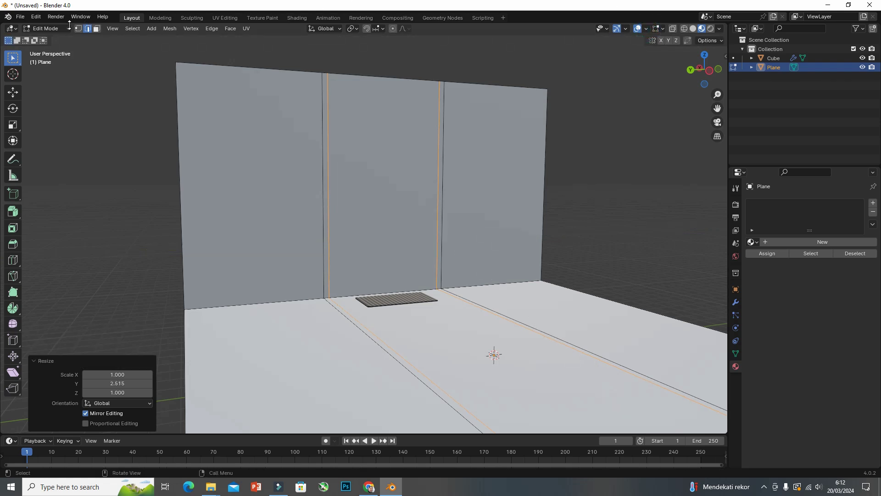
mouse_move(413, 275)
middle_mouse_down()
mouse_move(374, 199)
mouse_move(367, 163)
middle_mouse_up()
scroll(373, 199, "up", 2)
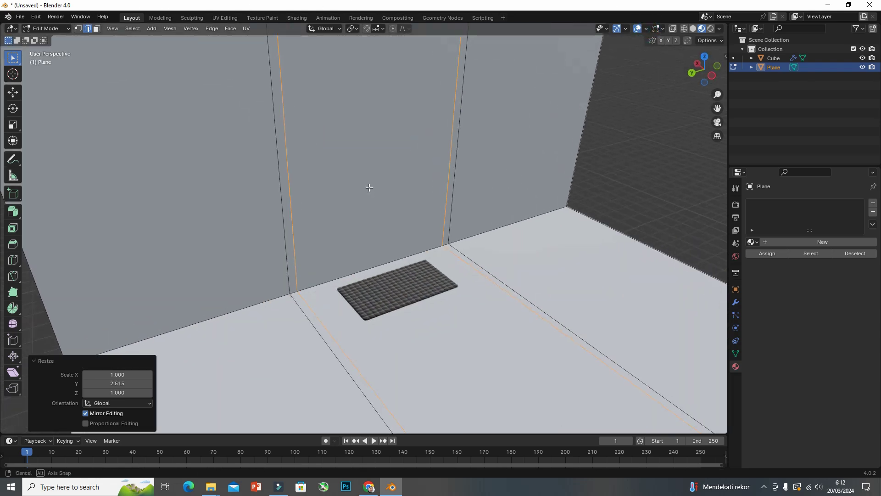
- Extrude the left and right narrow wall strips 0.14 m outward and select the central panel
left_click(348, 171)
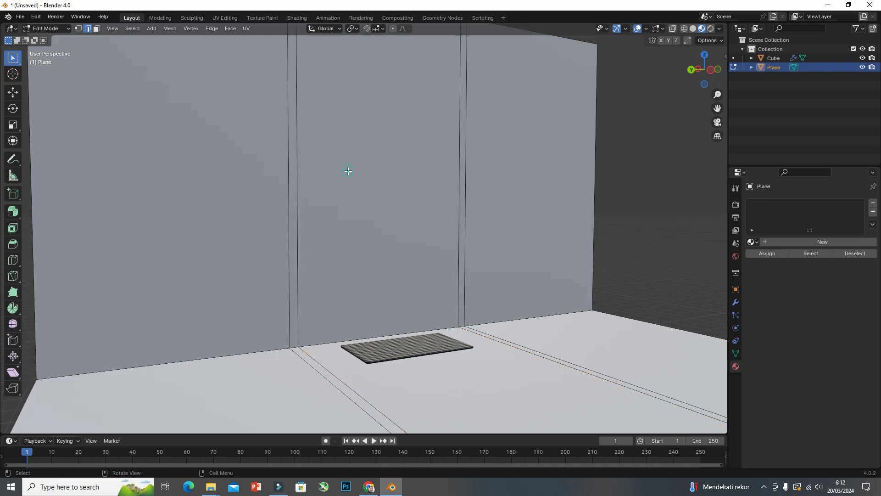
left_click(297, 221)
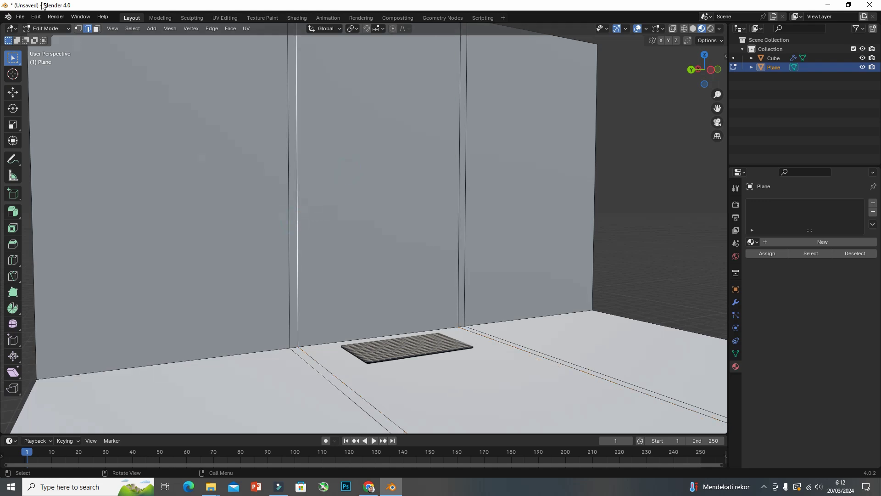
left_click(97, 28)
left_click(294, 165)
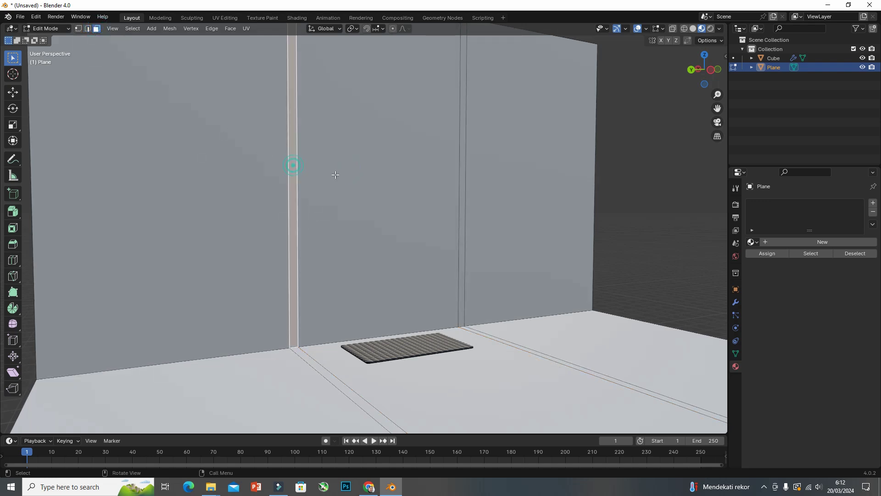
left_click(463, 235, "shift")
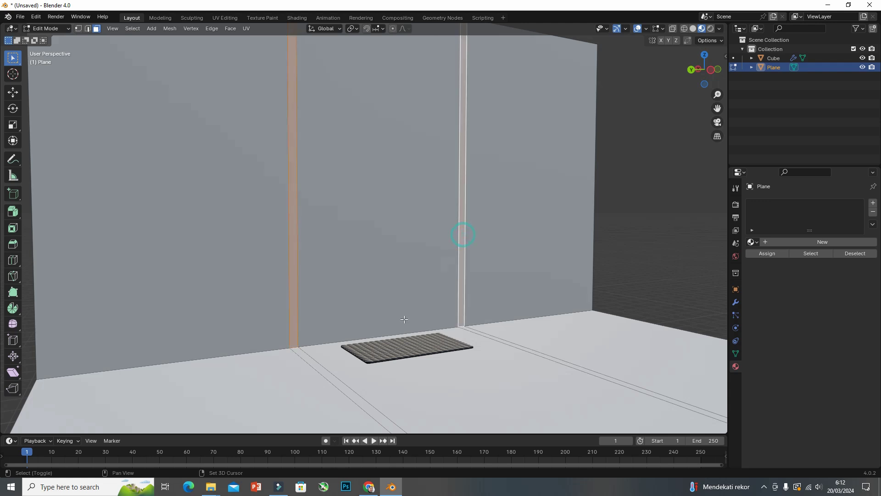
scroll(305, 321, "up", 1)
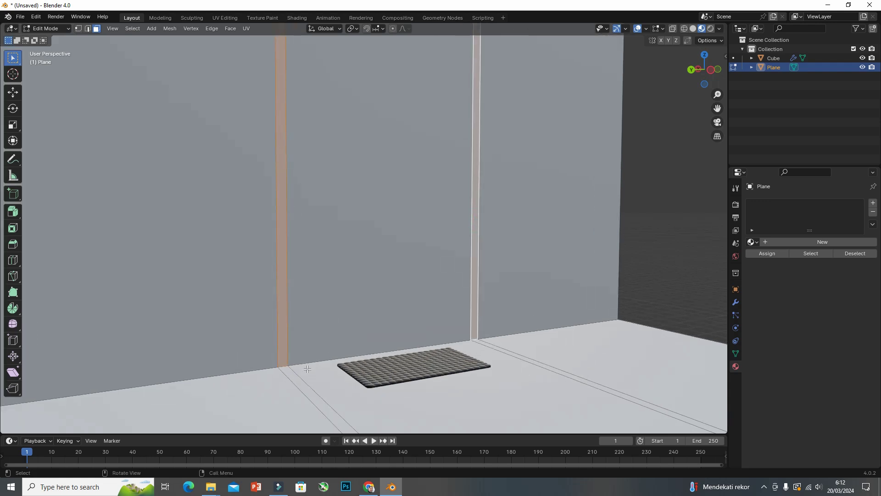
key("e")
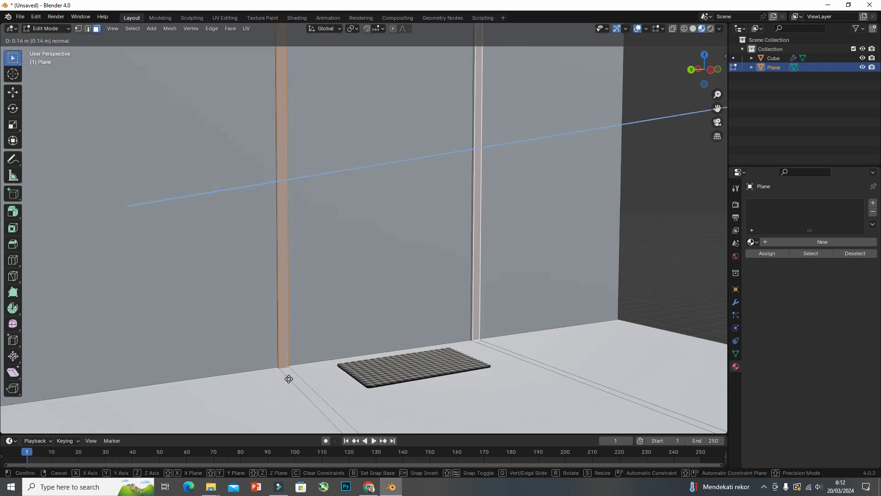
left_click(289, 378)
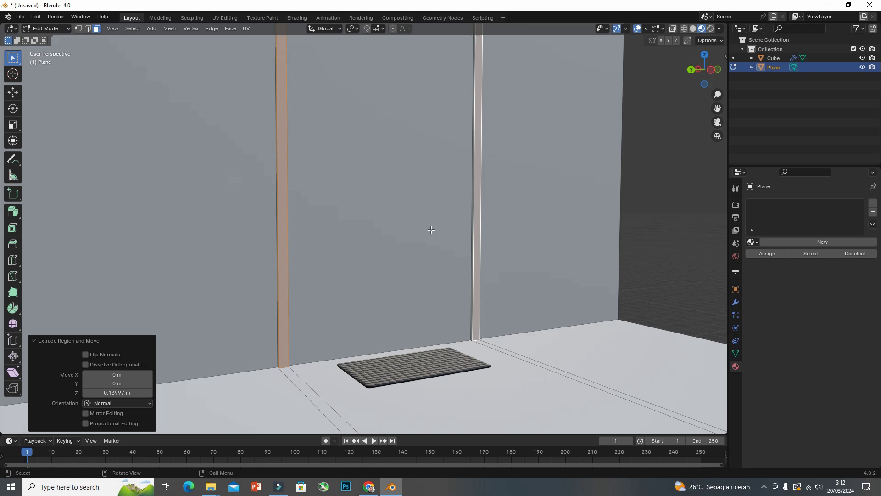
key("f")
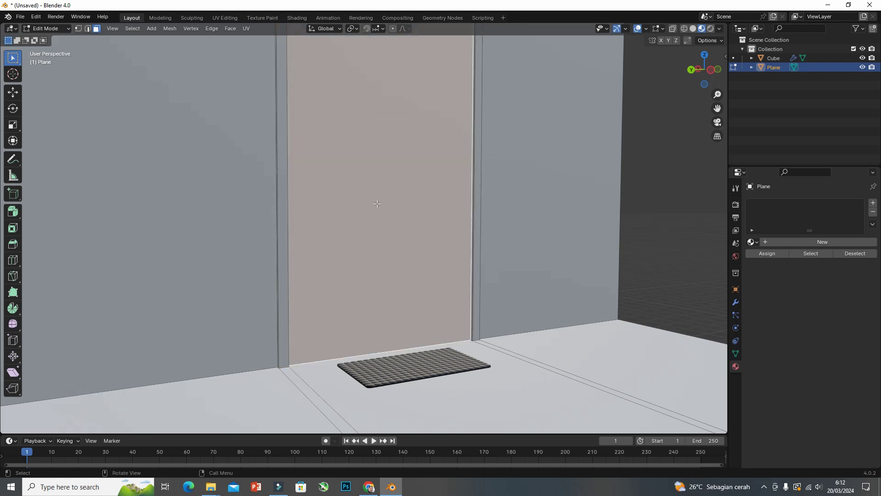
key("x")
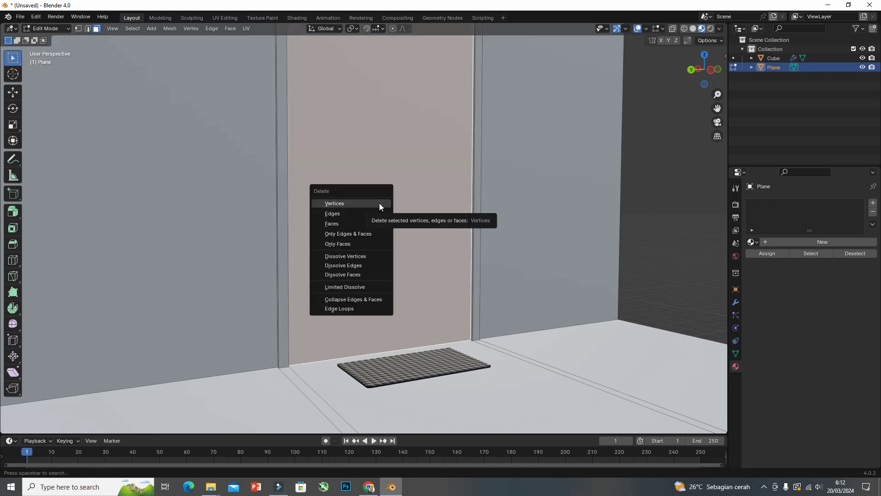
- Delete the central panel's vertices and fill the gap between the pillars with a new face
left_click(351, 223)
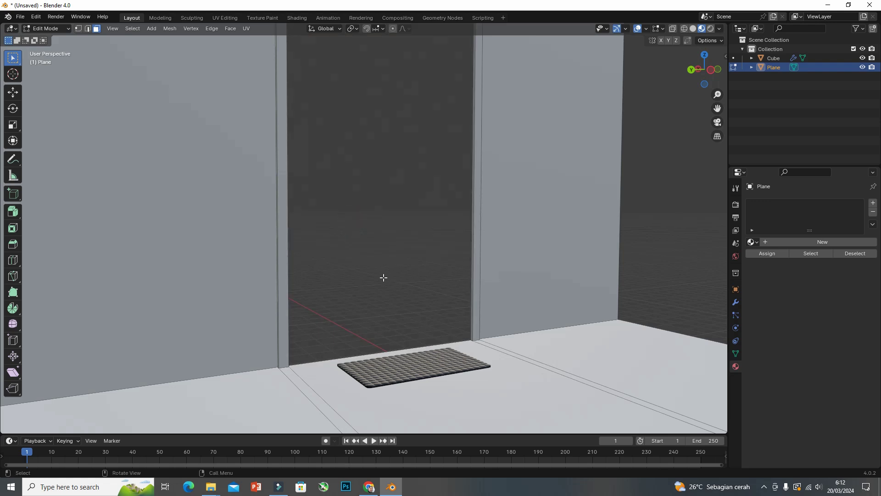
mouse_move(383, 276)
middle_mouse_down()
mouse_move(402, 282)
mouse_move(388, 263)
middle_mouse_up()
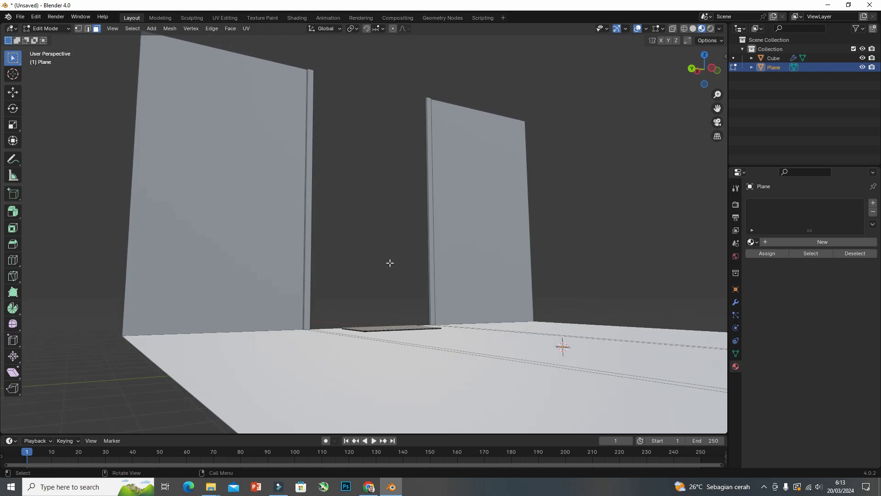
middle_click_drag(390, 262, 371, 270)
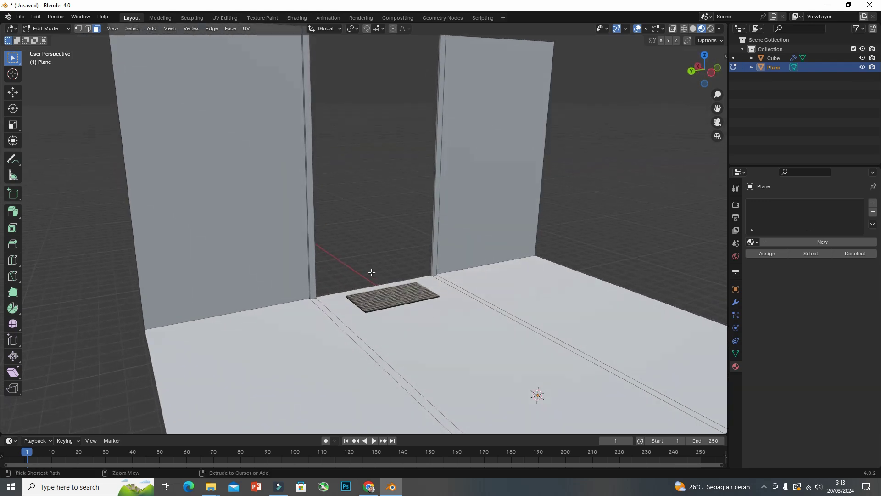
key("f")
- Orbit and zoom around to inspect the new wall face and the cushion
scroll(354, 275, "up", 2)
scroll(344, 277, "up", 1)
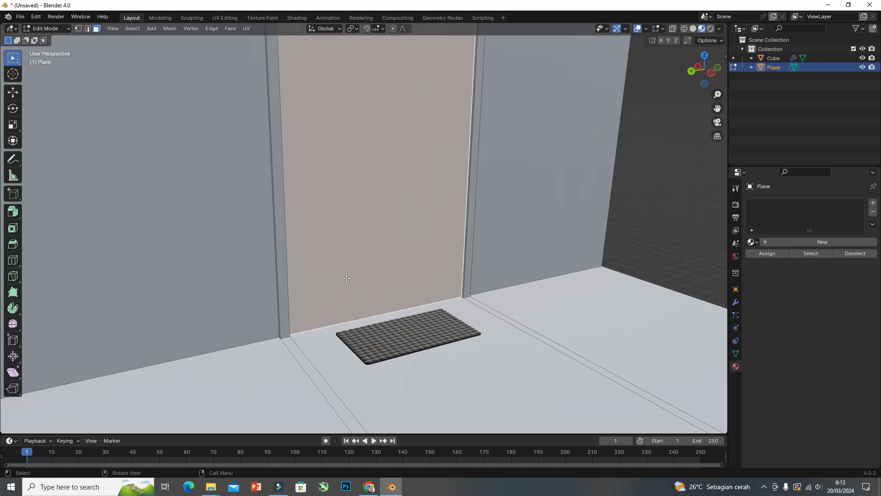
scroll(369, 325, "down", 1)
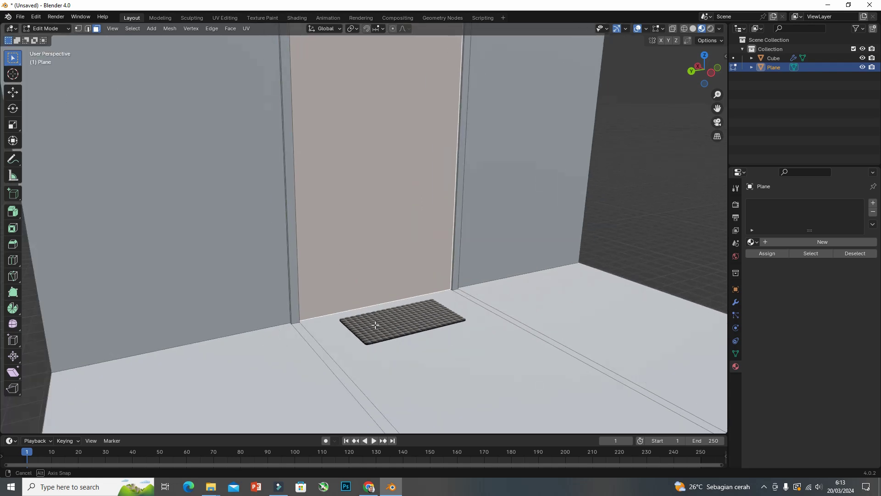
middle_click_drag(369, 324, 363, 290)
middle_click_drag(366, 257, 371, 216)
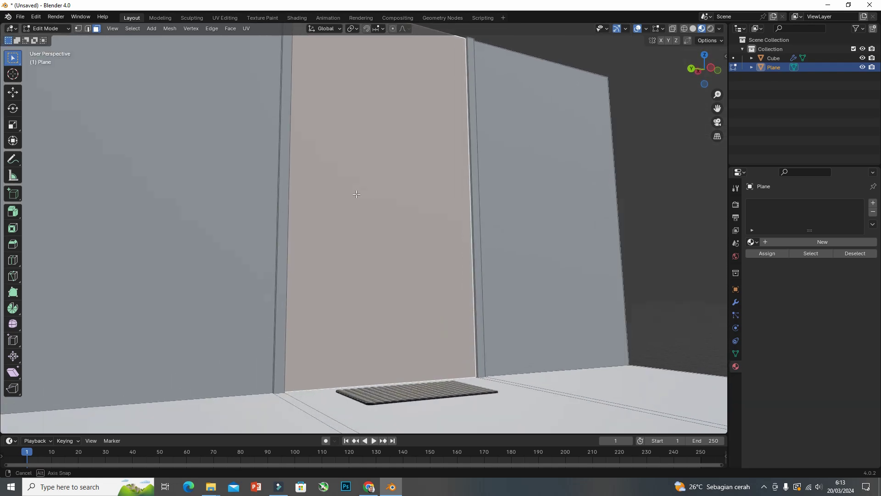
scroll(370, 217, "up", 2)
scroll(400, 232, "up", 1)
middle_click_drag(423, 265, 452, 304)
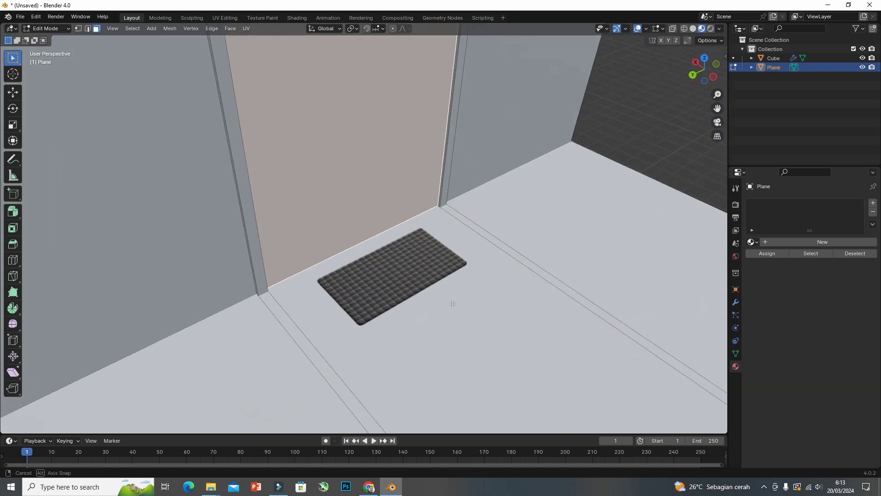
scroll(396, 204, "down", 1)
scroll(396, 204, "up", 2)
scroll(396, 204, "up", 2)
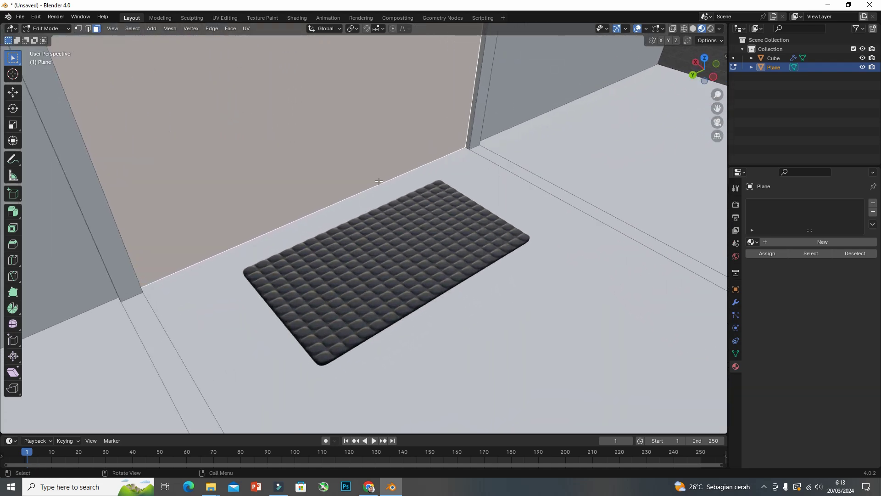
middle_click_drag(378, 181, 384, 194)
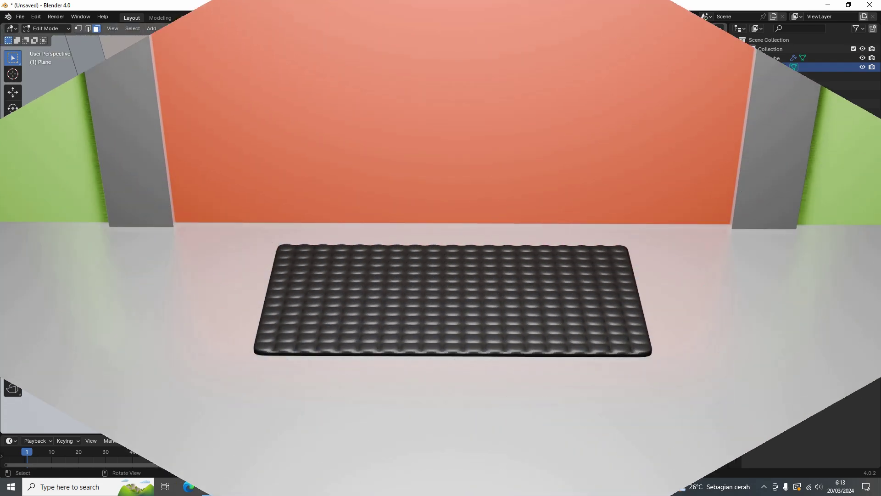